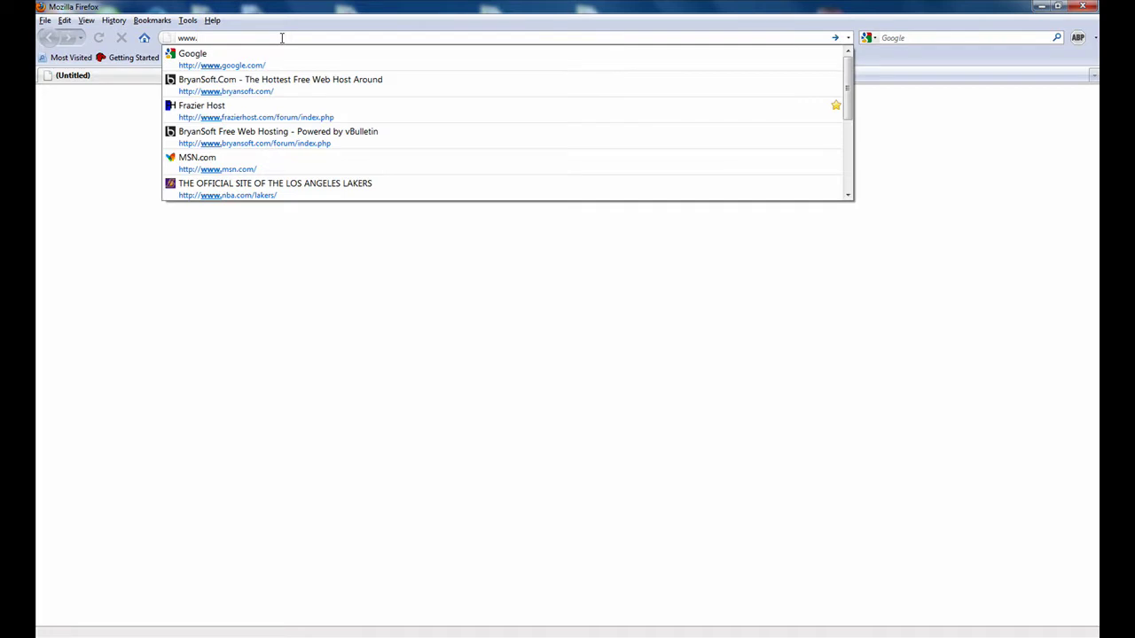
- Load bryansoft.com in the Firefox address bar
text(bryansoft.com)
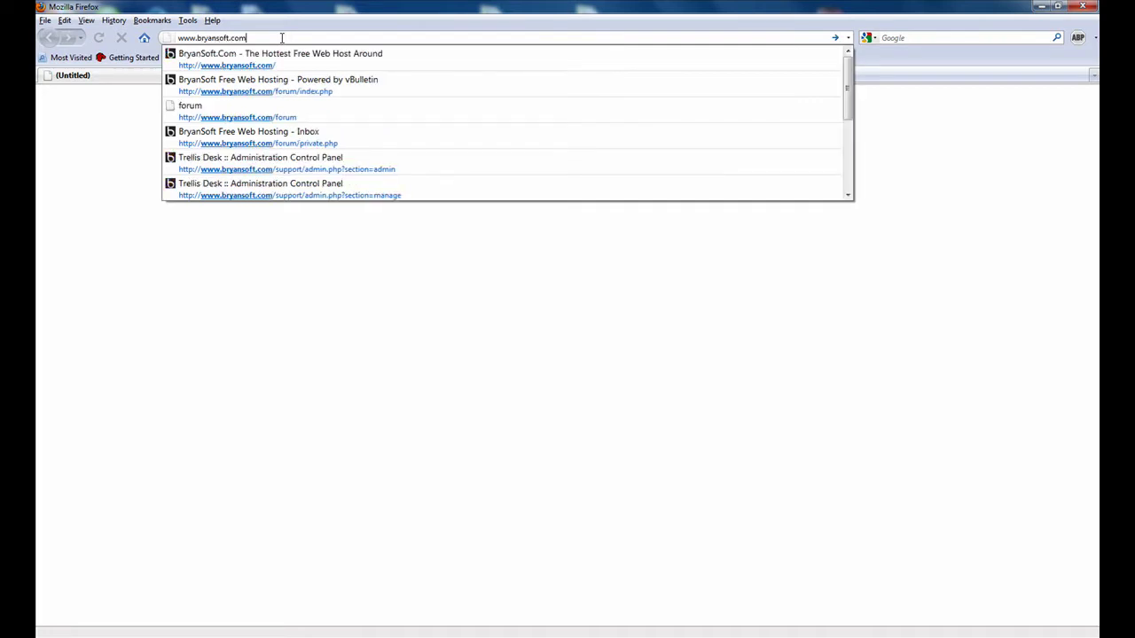
key(Return)
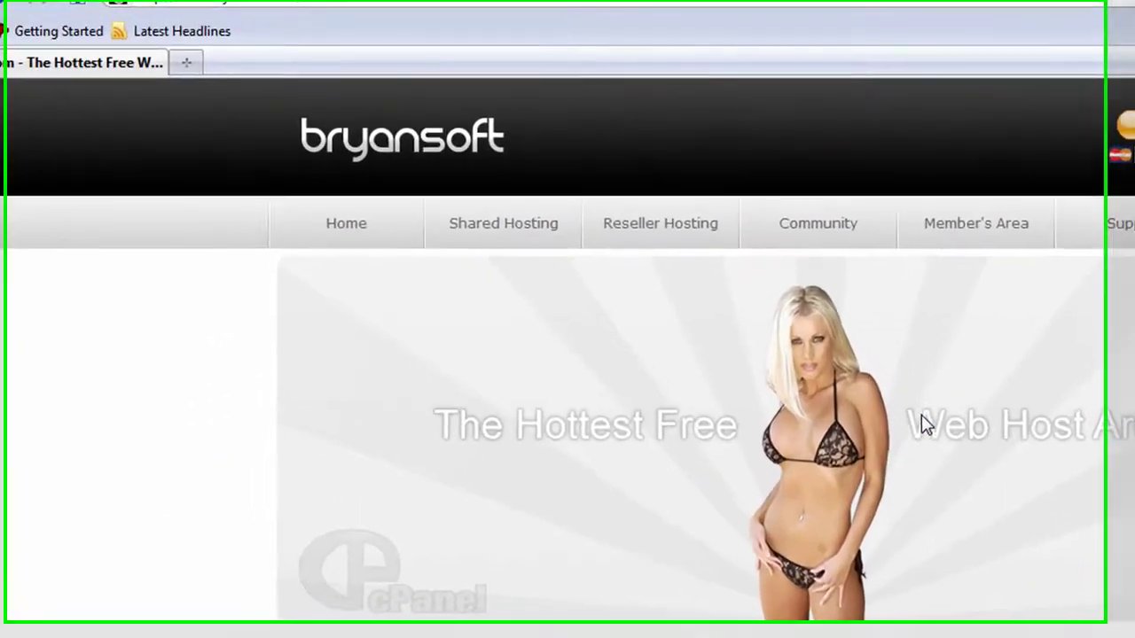
- From the Community forum, start registration and agree to the forum rules
click(855, 244)
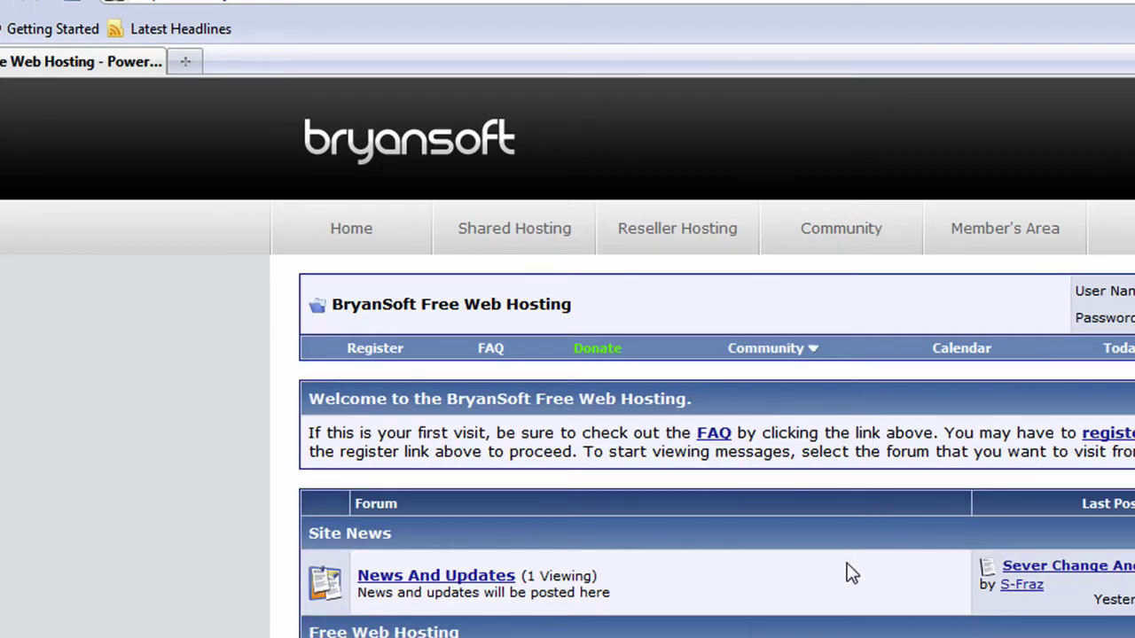
click(375, 349)
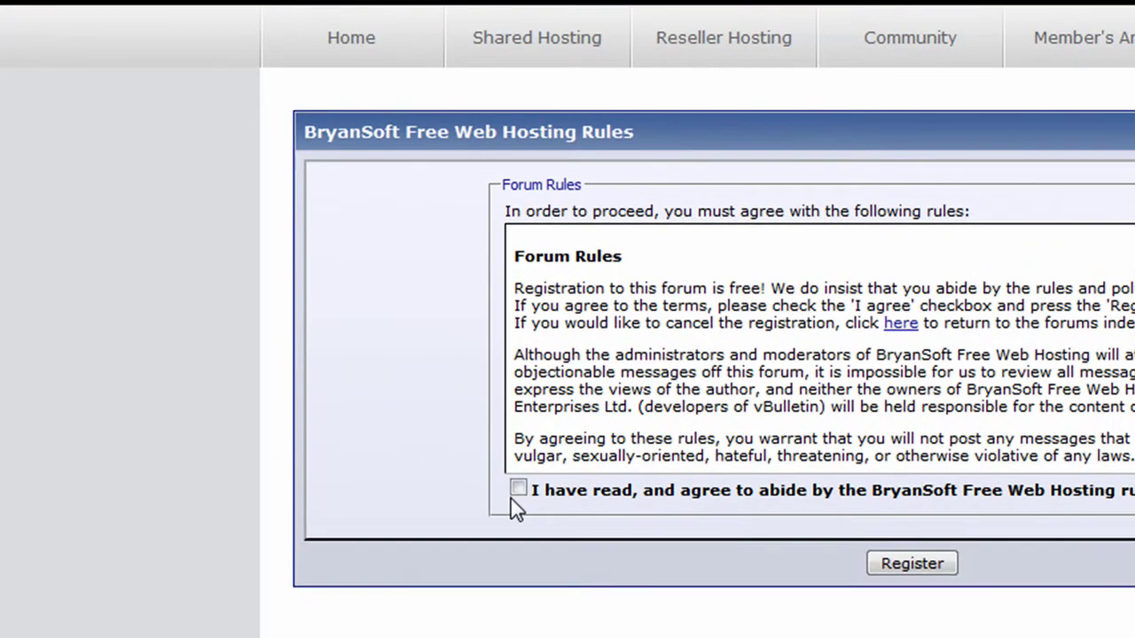
click(518, 489)
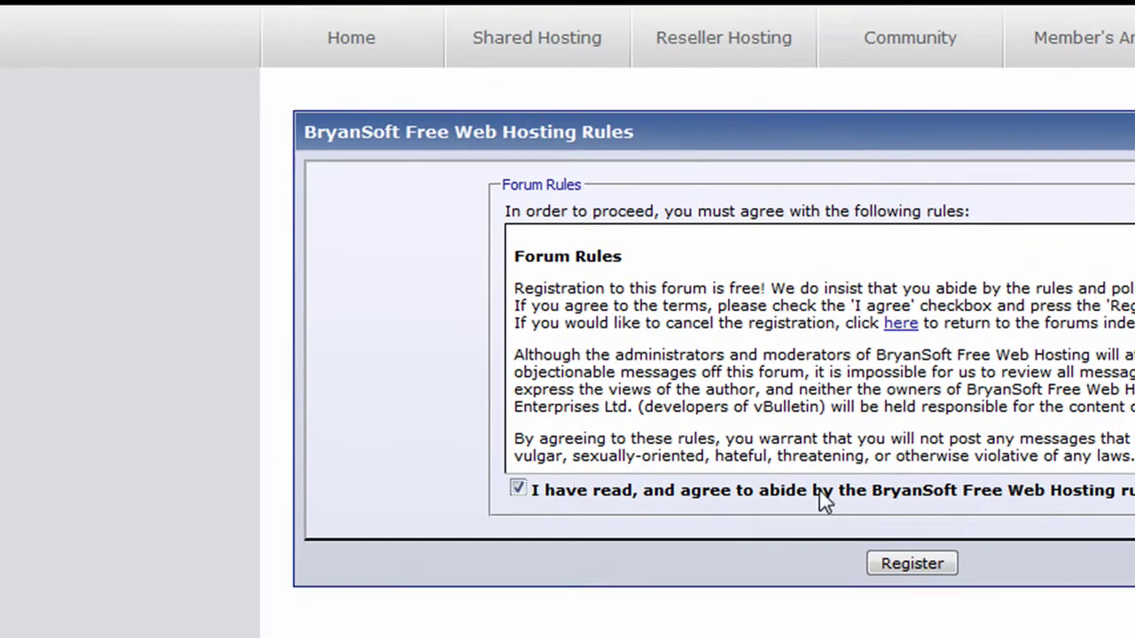
click(904, 551)
- Enter the chosen user name and the account password
click(637, 224)
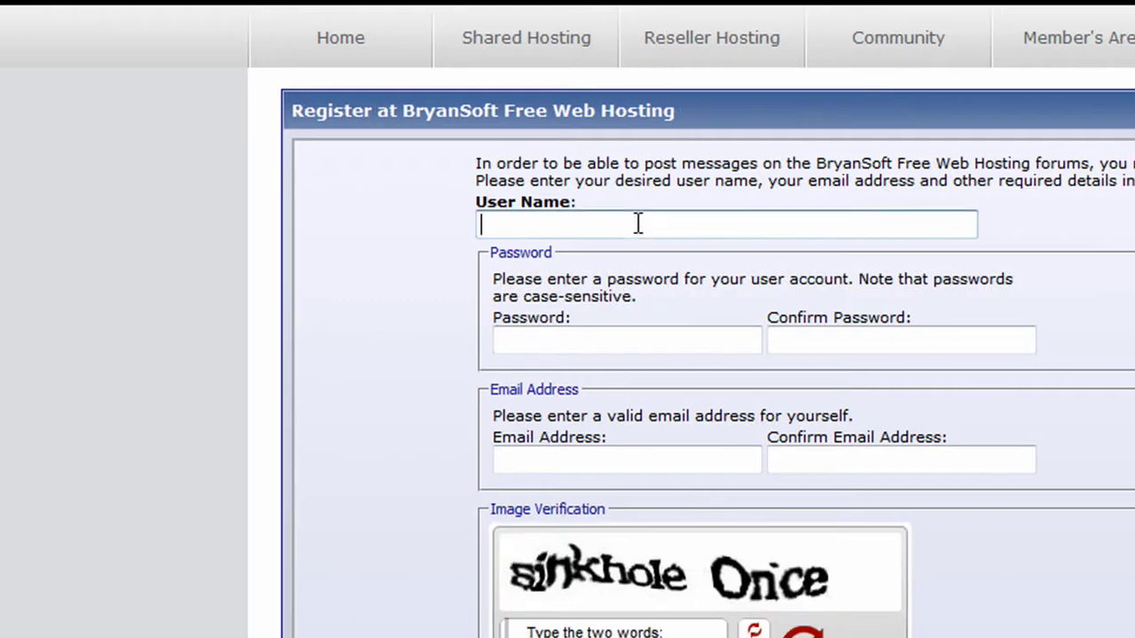
text(bstutorial)
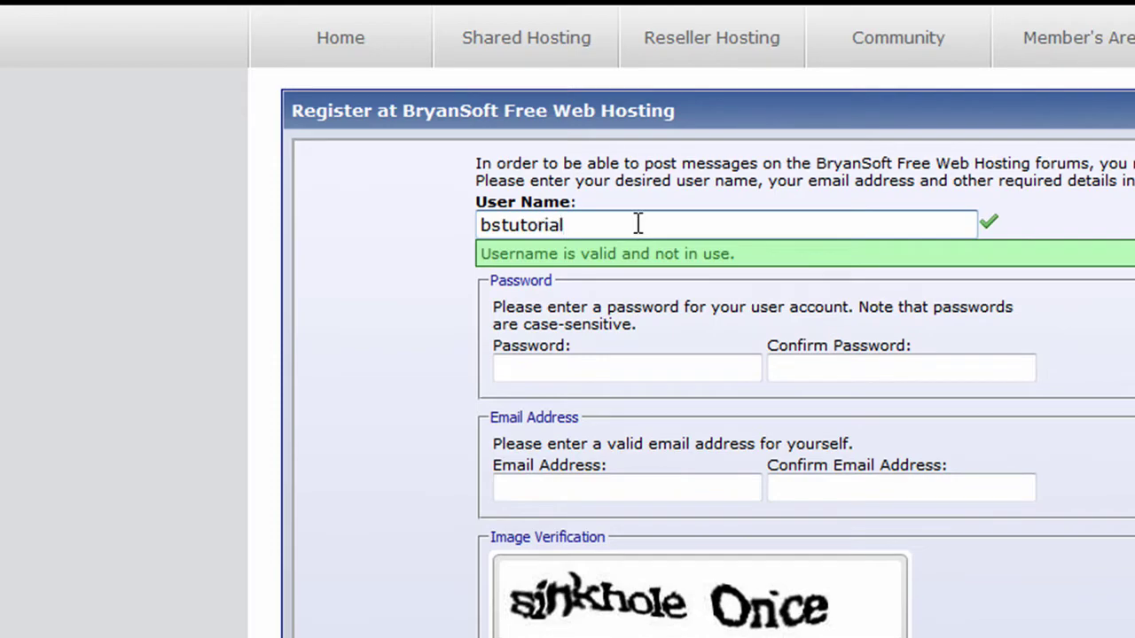
key(Tab)
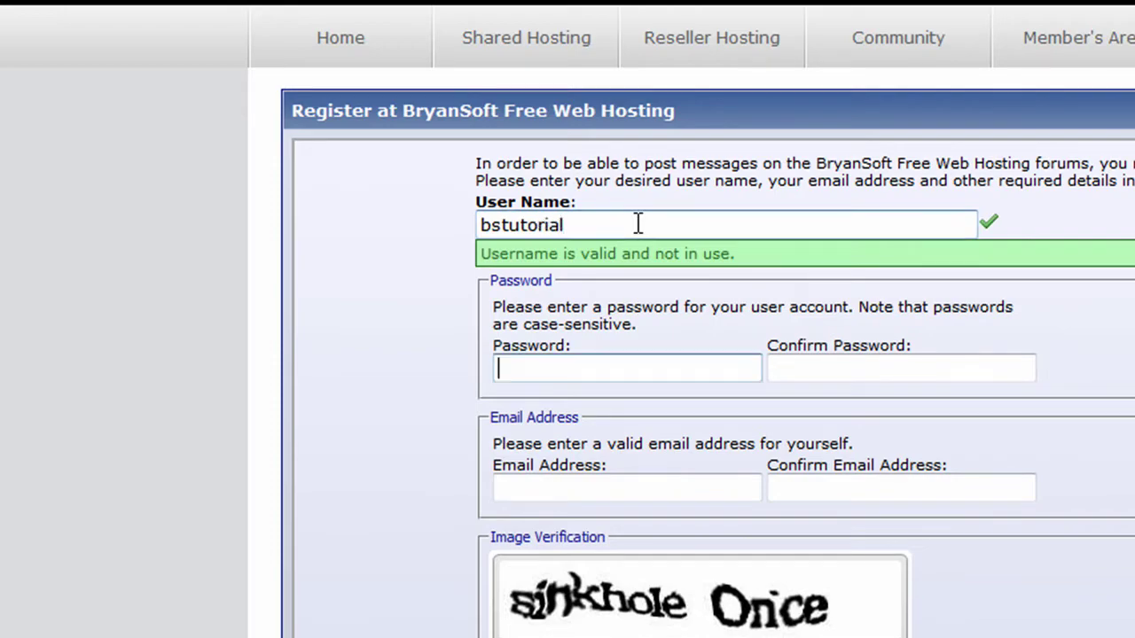
text(*********)
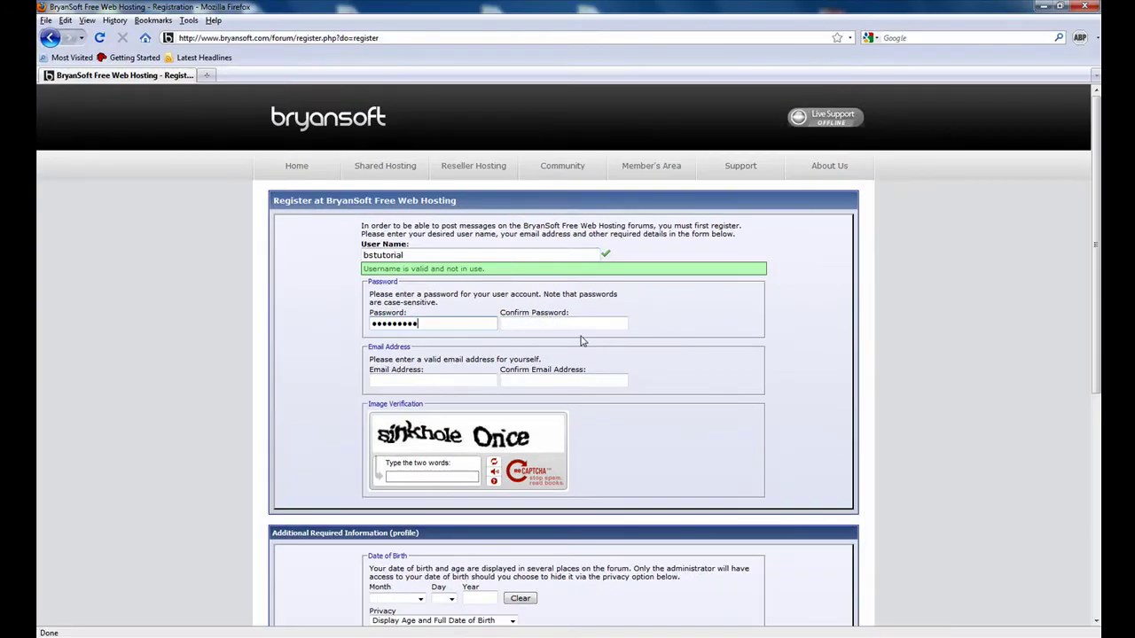
click(938, 371)
text(*********)
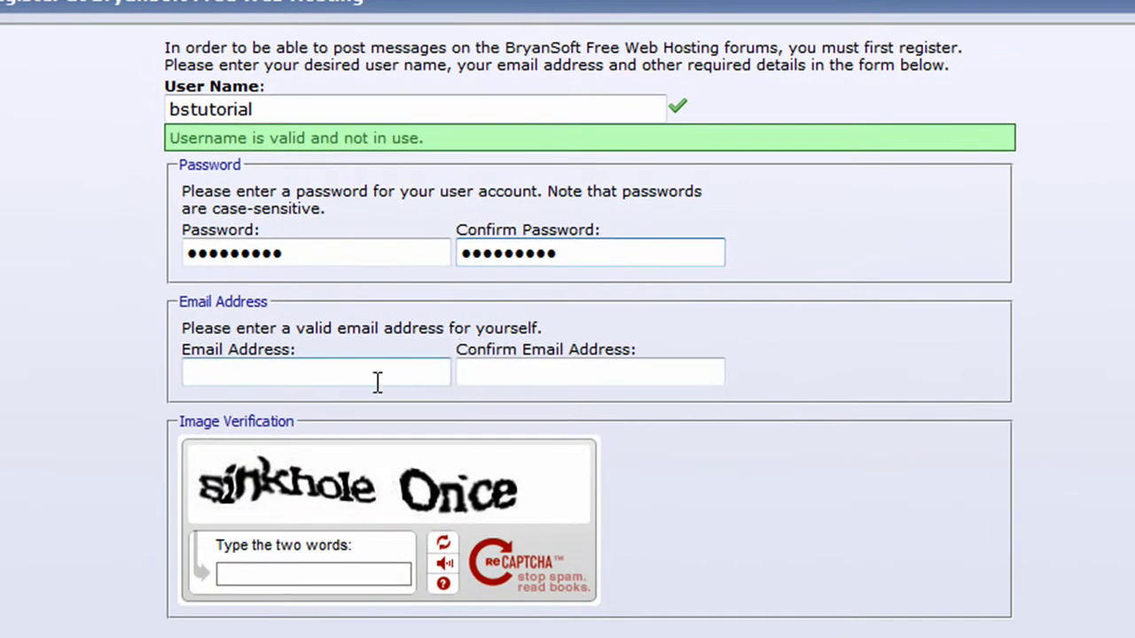
- Fill in and confirm the e-mail address, and enter the verification words 'sinkhole once'
click(378, 381)
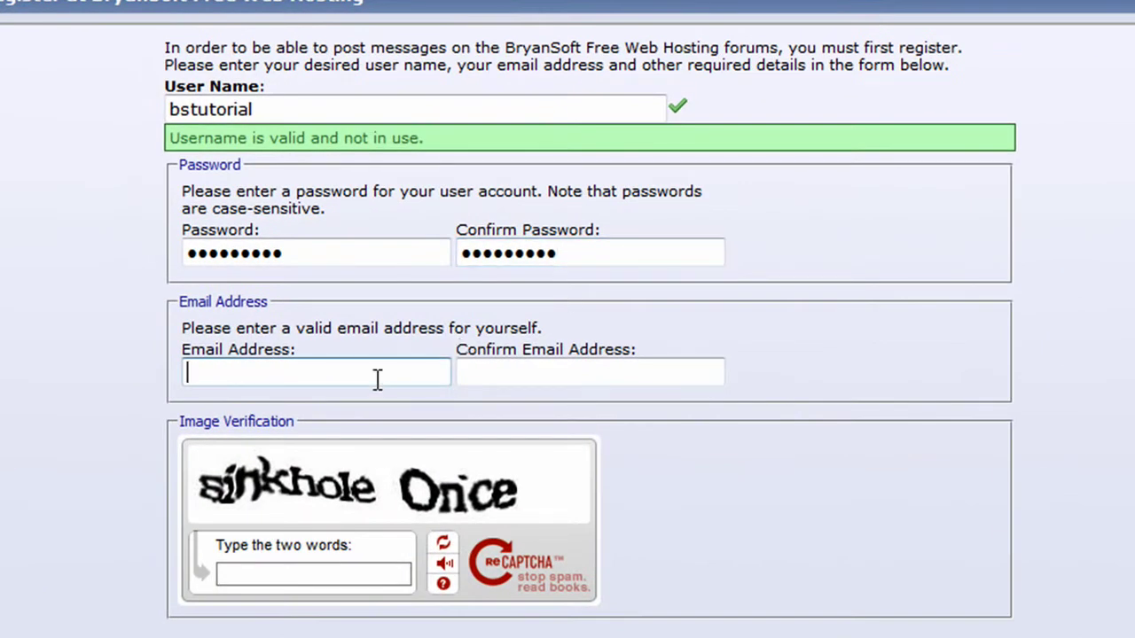
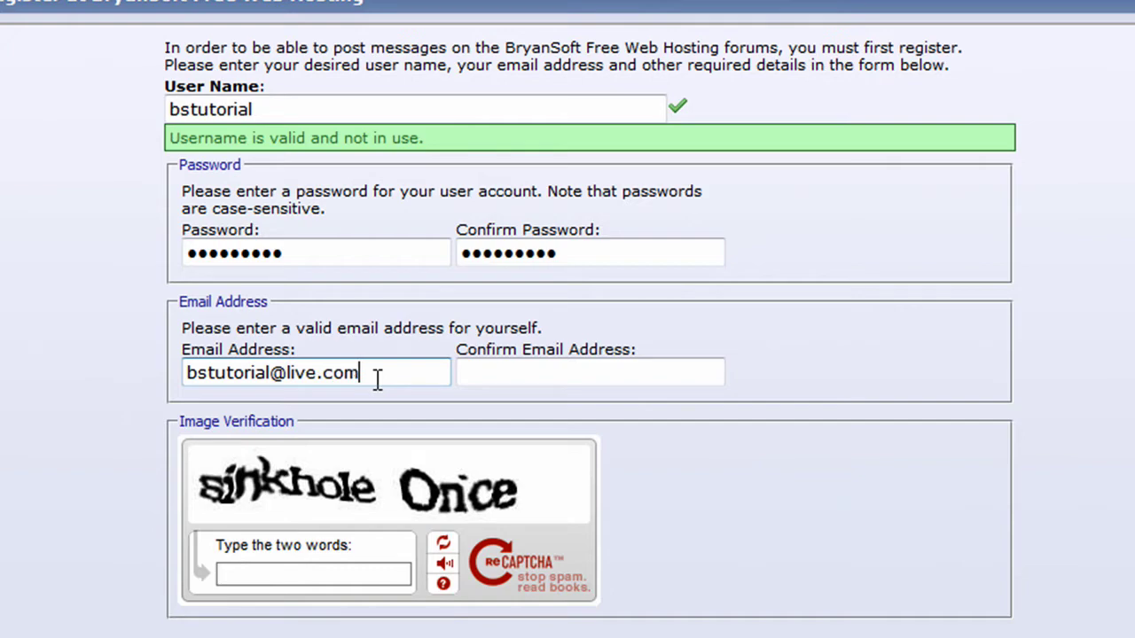
key(Tab)
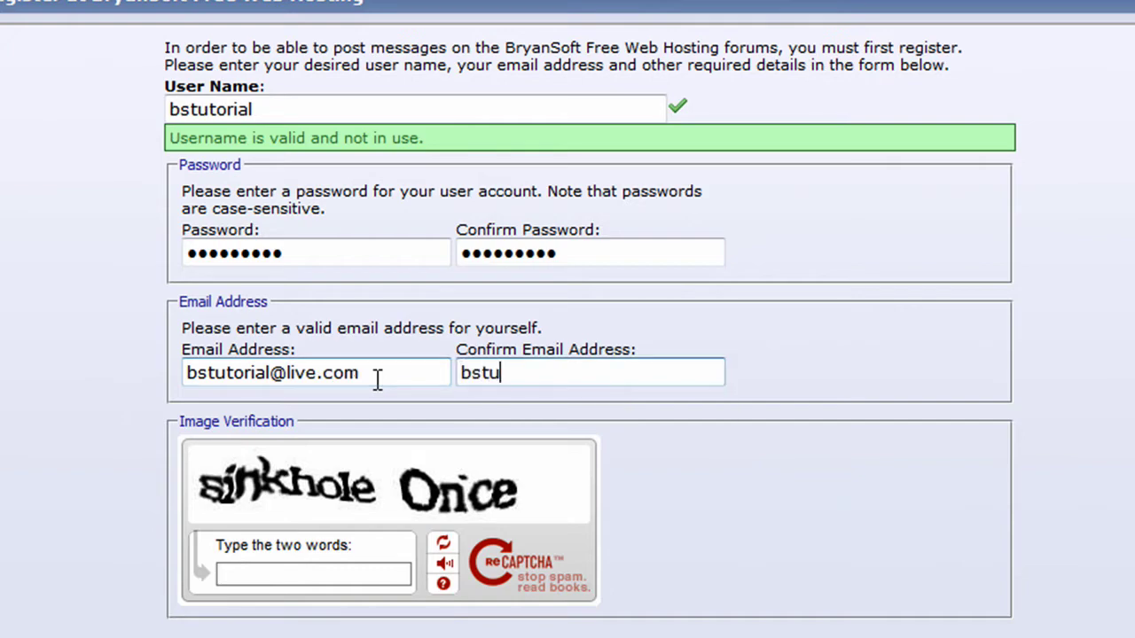
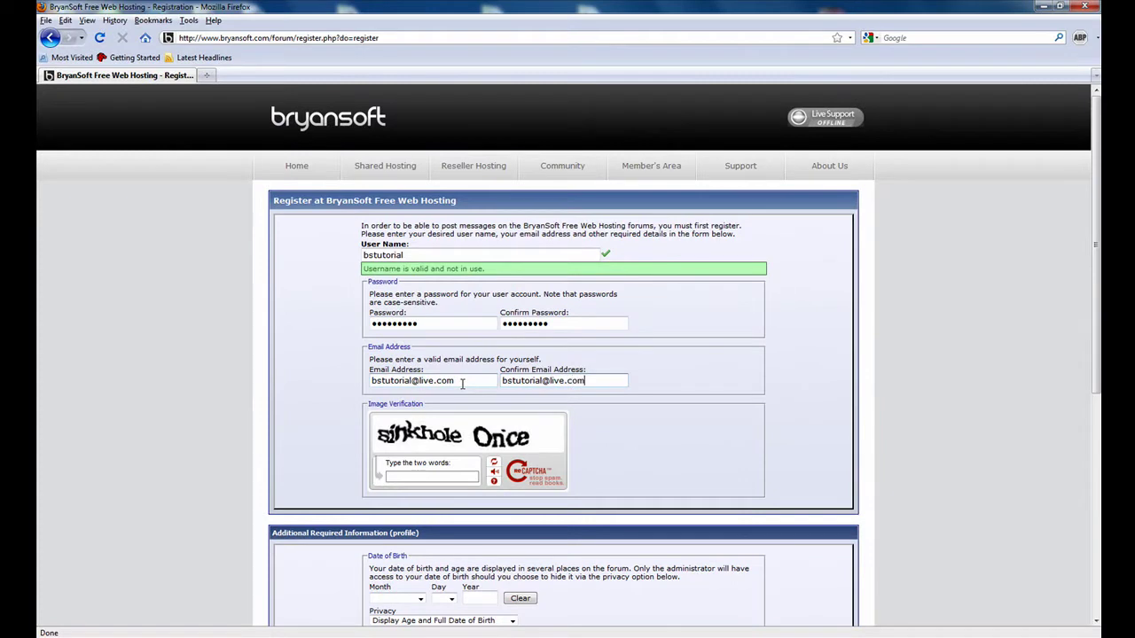
click(431, 475)
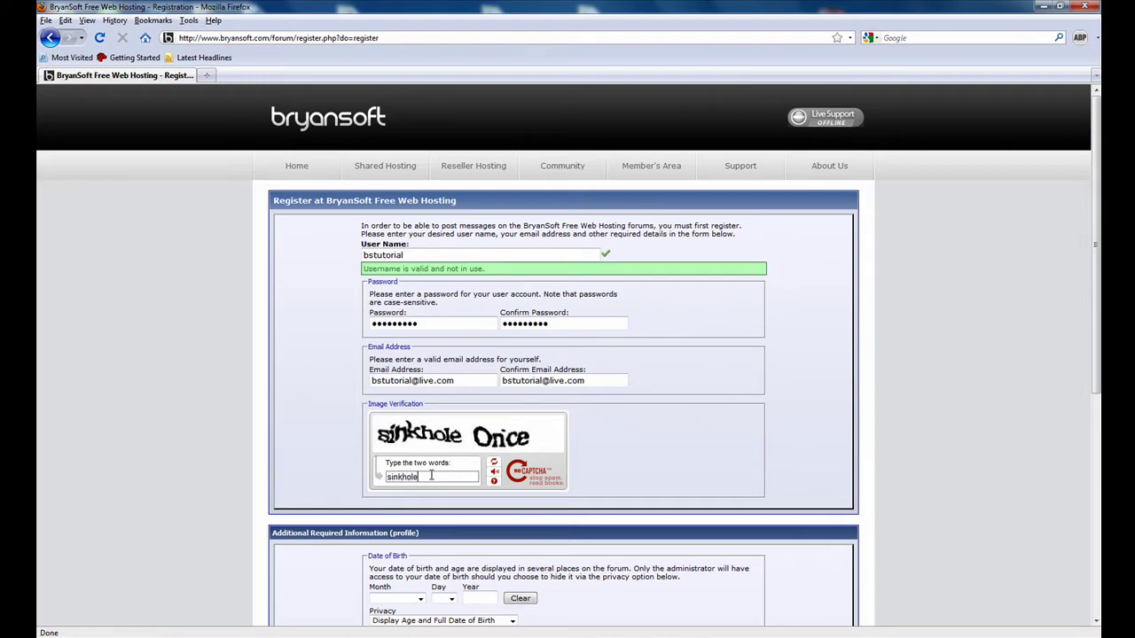
text(sinkhole once)
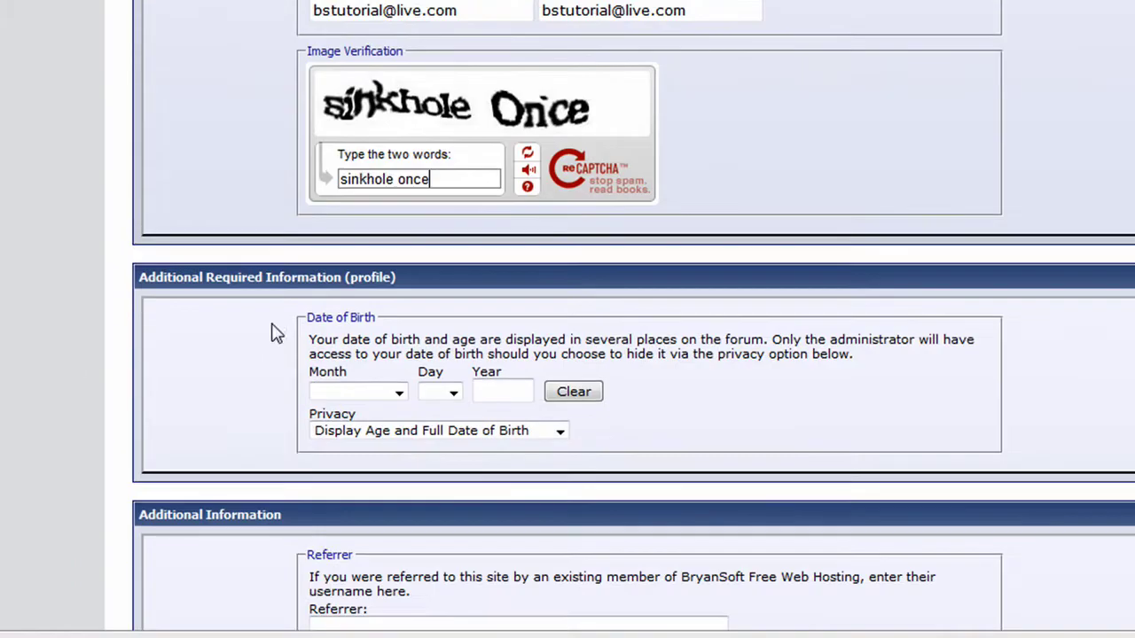
- Set the birth date to January 1, 1986 and hide age and date of birth
click(398, 392)
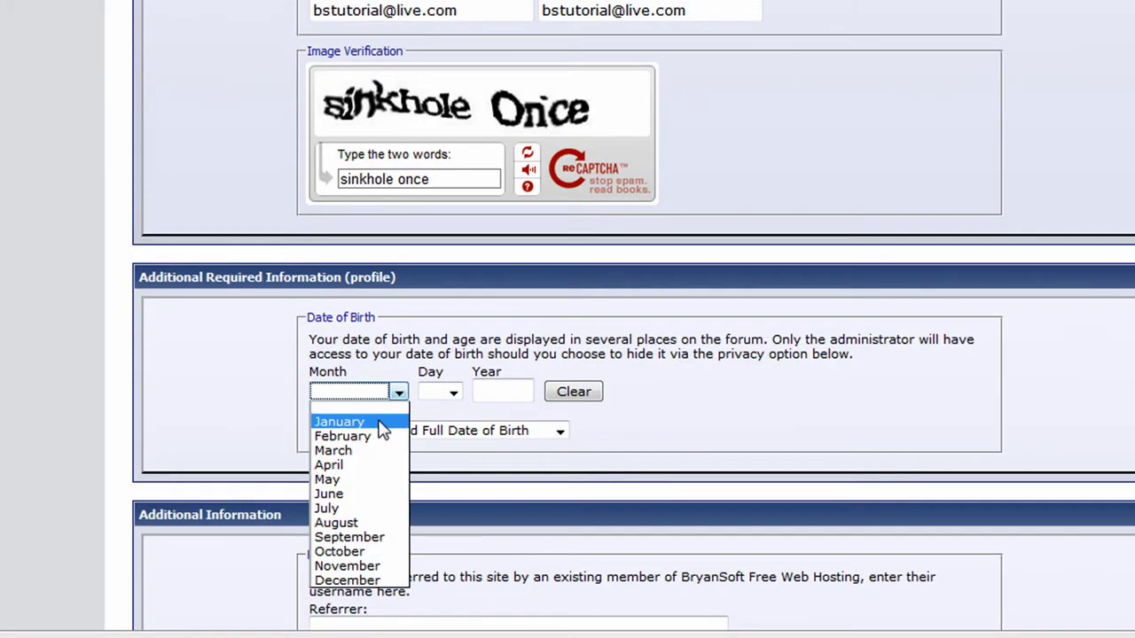
click(386, 423)
click(451, 392)
click(427, 422)
click(506, 388)
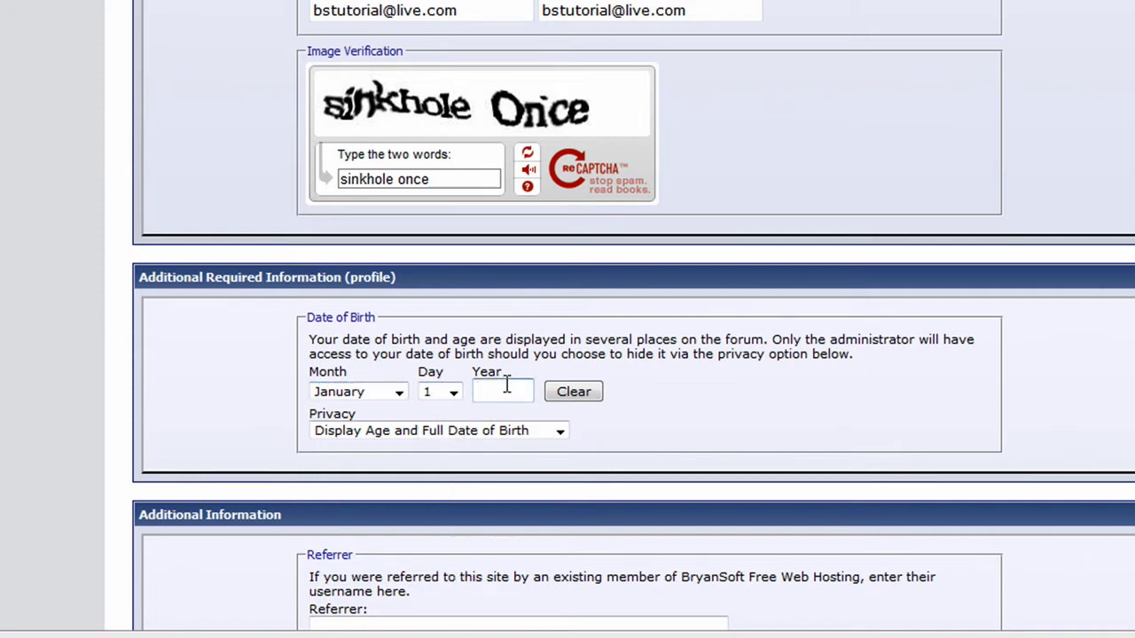
text(19)
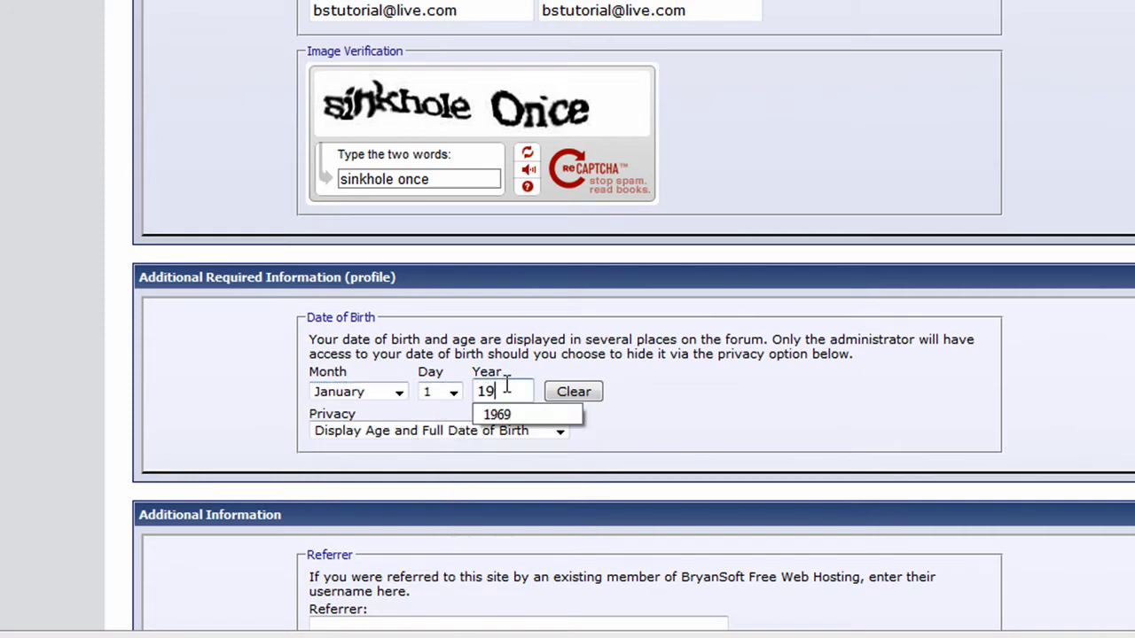
text(86)
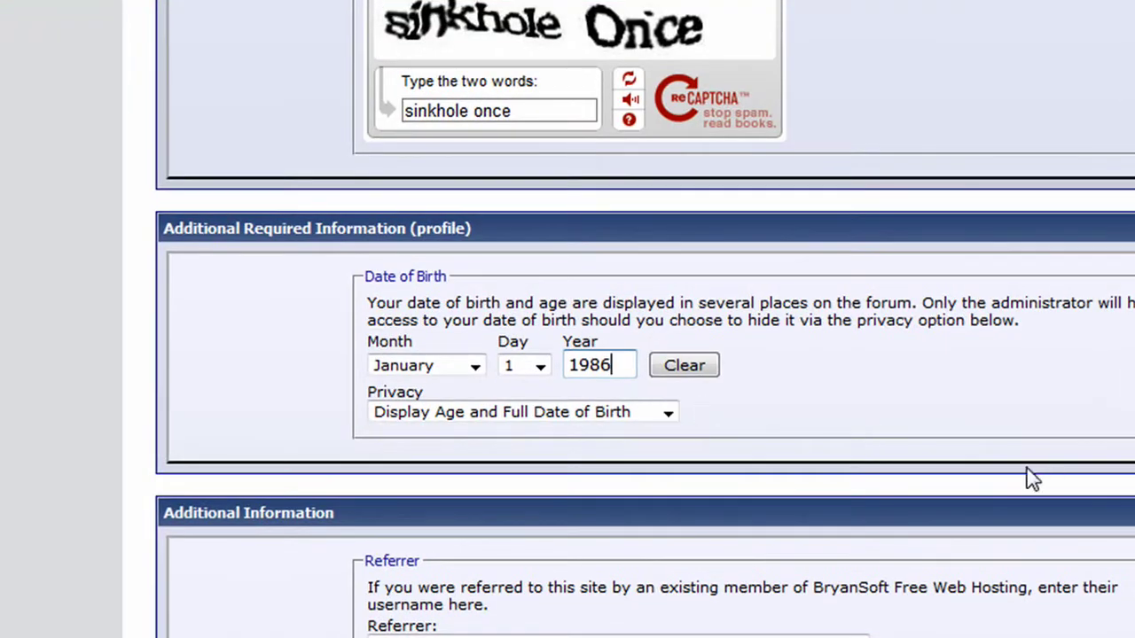
scroll(496, 354, down, 2)
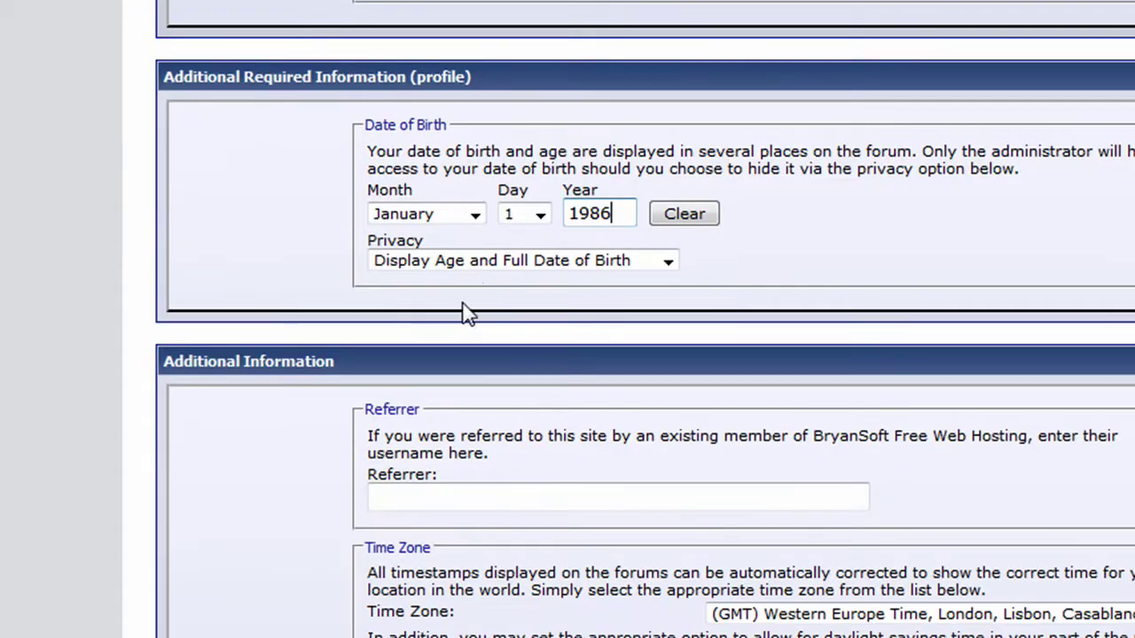
click(505, 266)
click(496, 281)
- Set the time zone to Pacific Time and submit the registration
scroll(549, 425, down, 3)
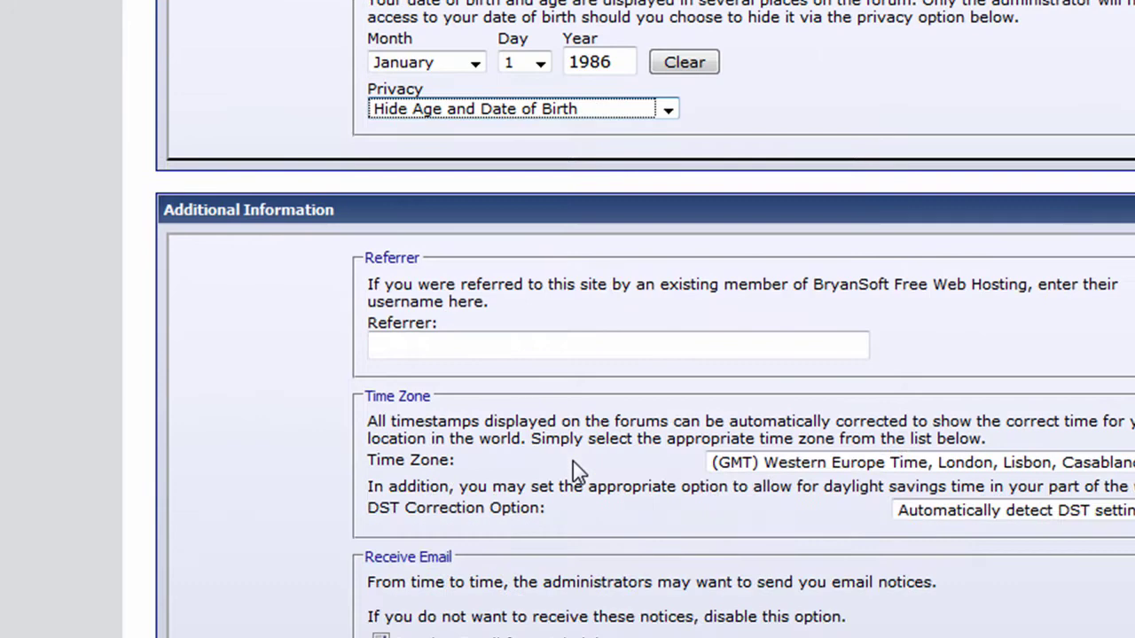
click(904, 390)
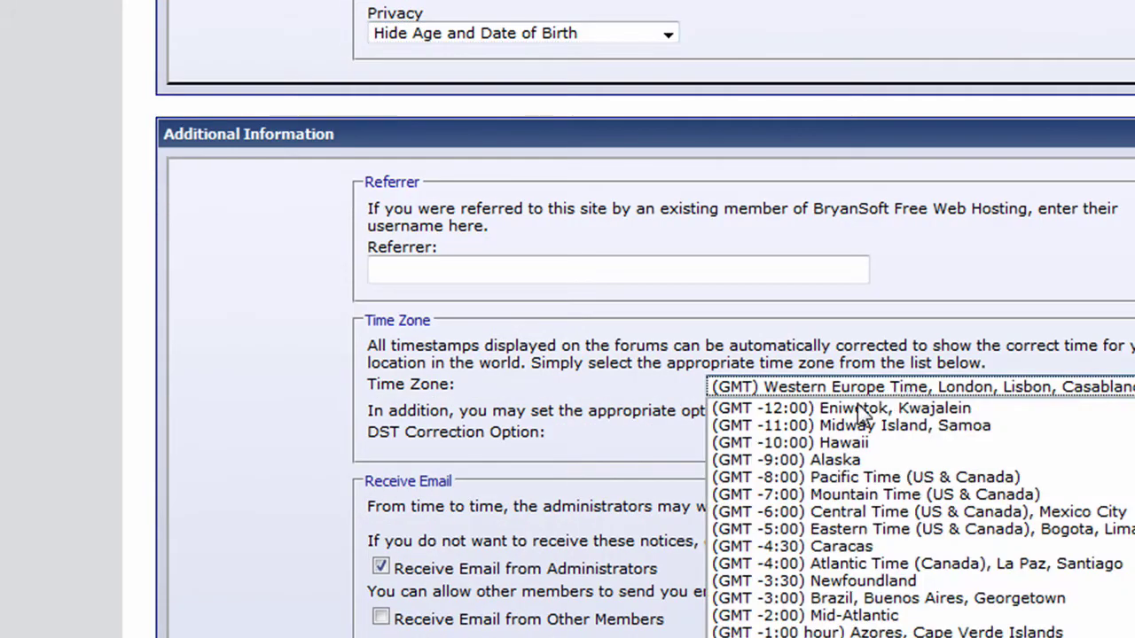
click(848, 475)
scroll(599, 468, down, 2)
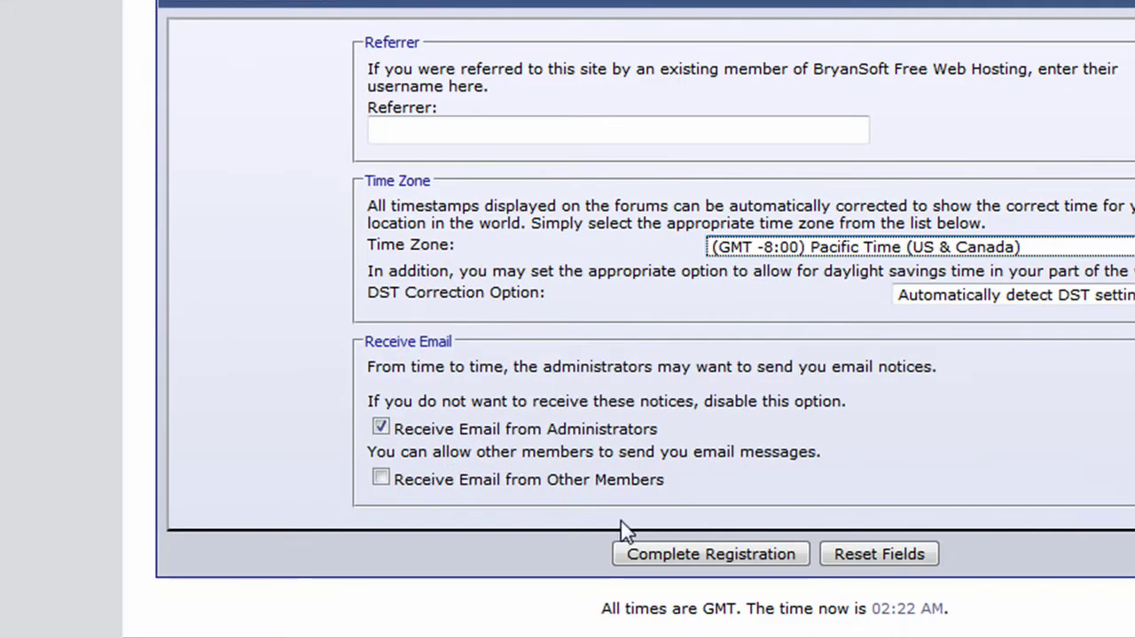
click(727, 558)
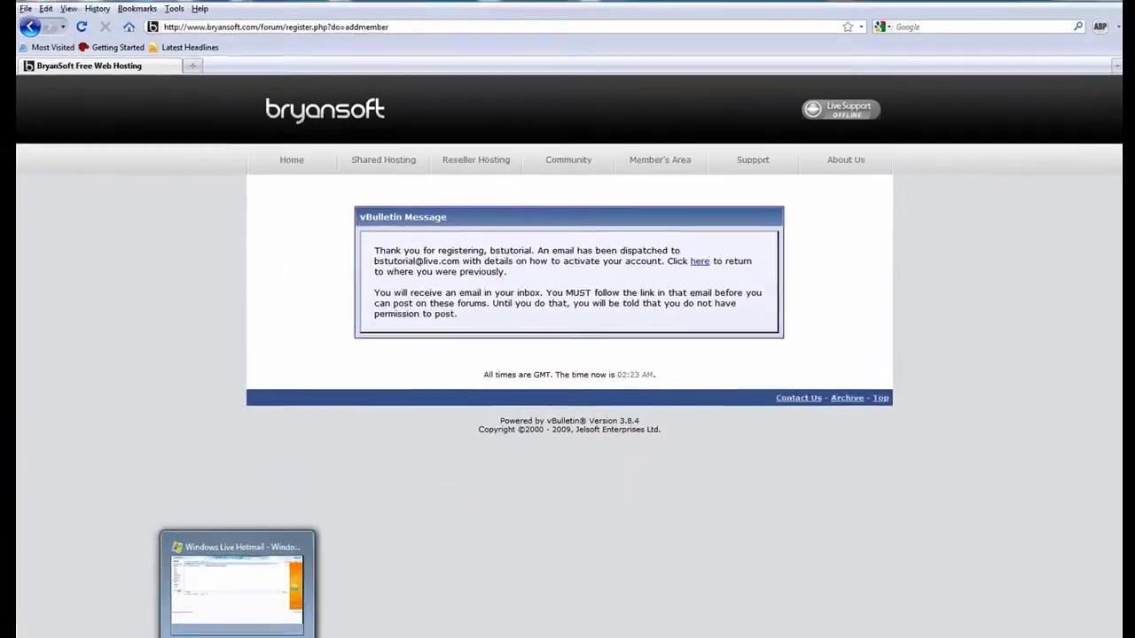
- Switch to the Windows Live Hotmail inbox window
click(240, 570)
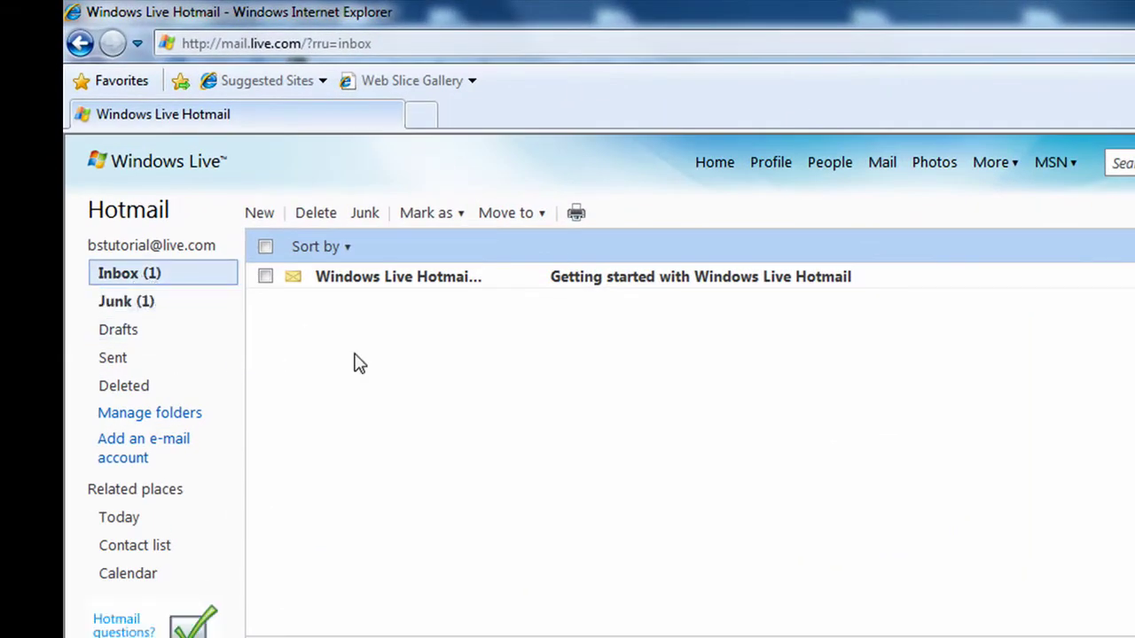
- Open the BryanSoft activation message from the Junk folder
click(182, 306)
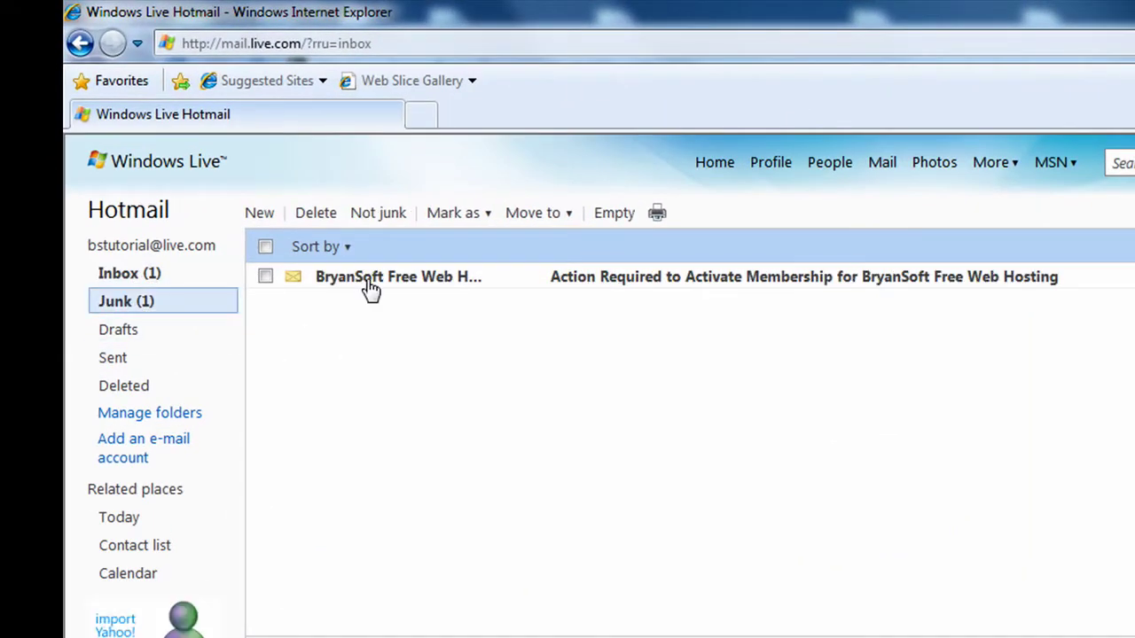
click(369, 280)
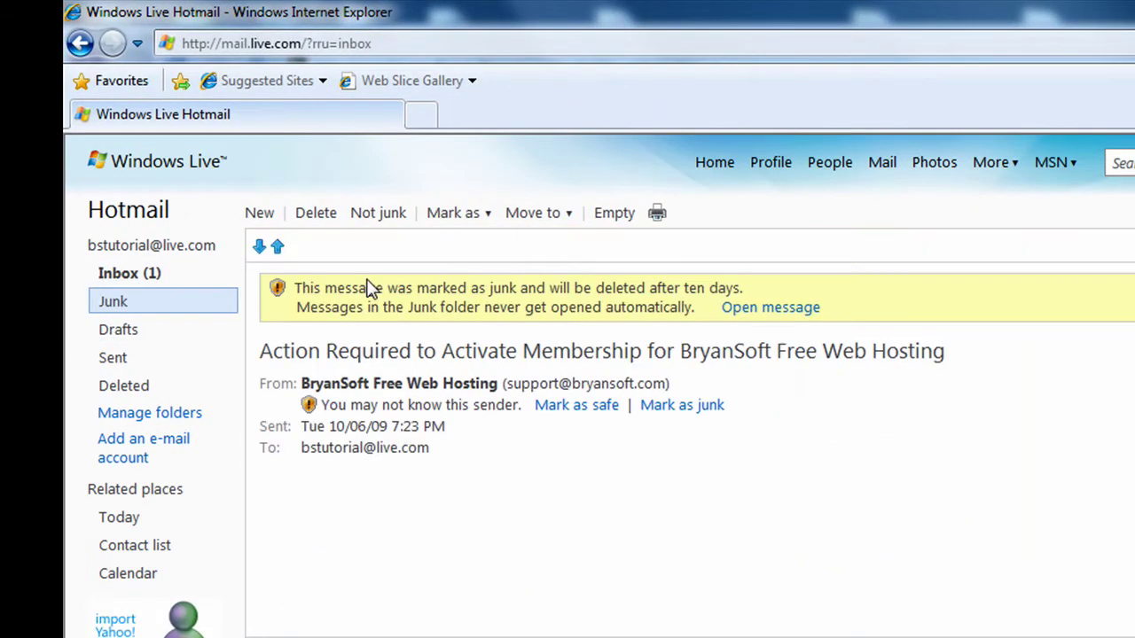
click(770, 308)
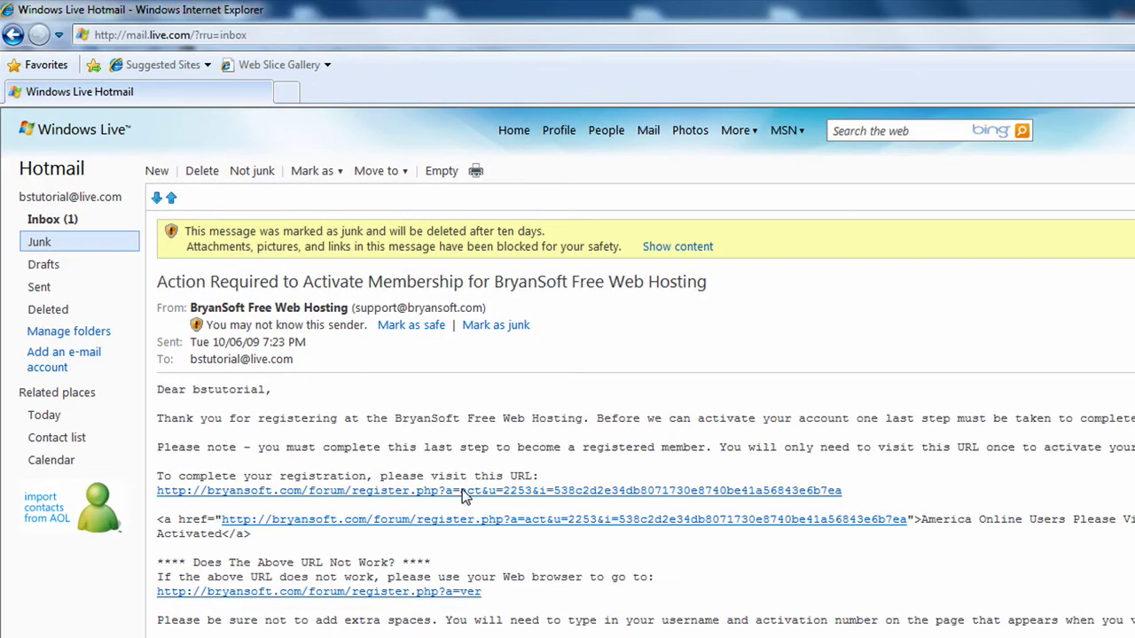
- Copy the registration URL from the message without unblocking content
click(461, 493)
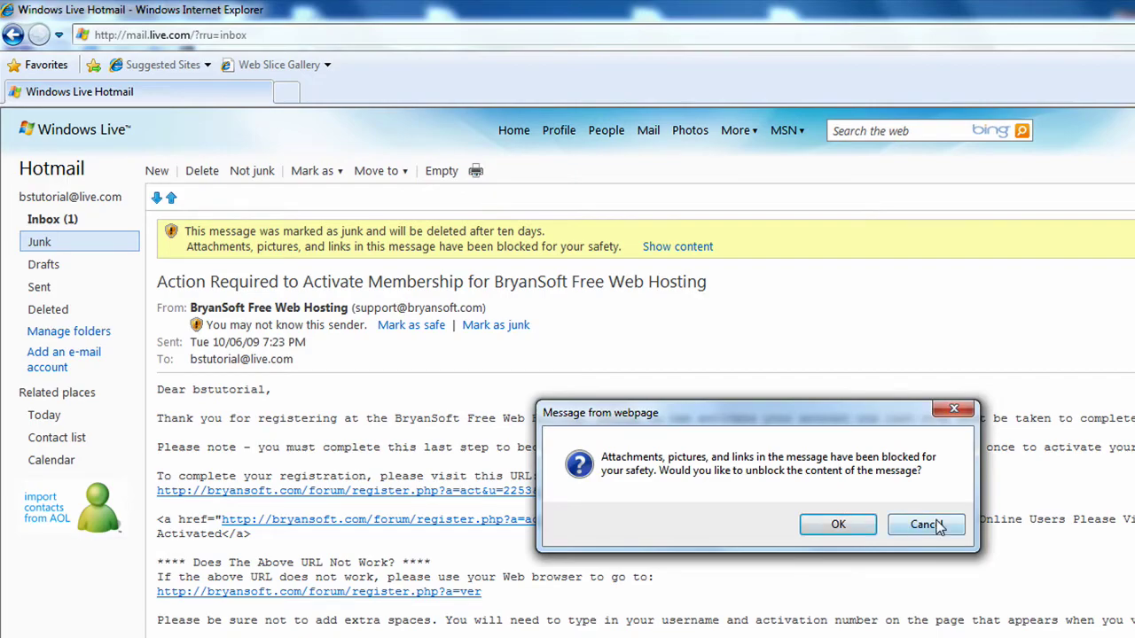
click(922, 525)
drag(842, 490, 157, 491)
key(ctrl+c)
right_click(193, 491)
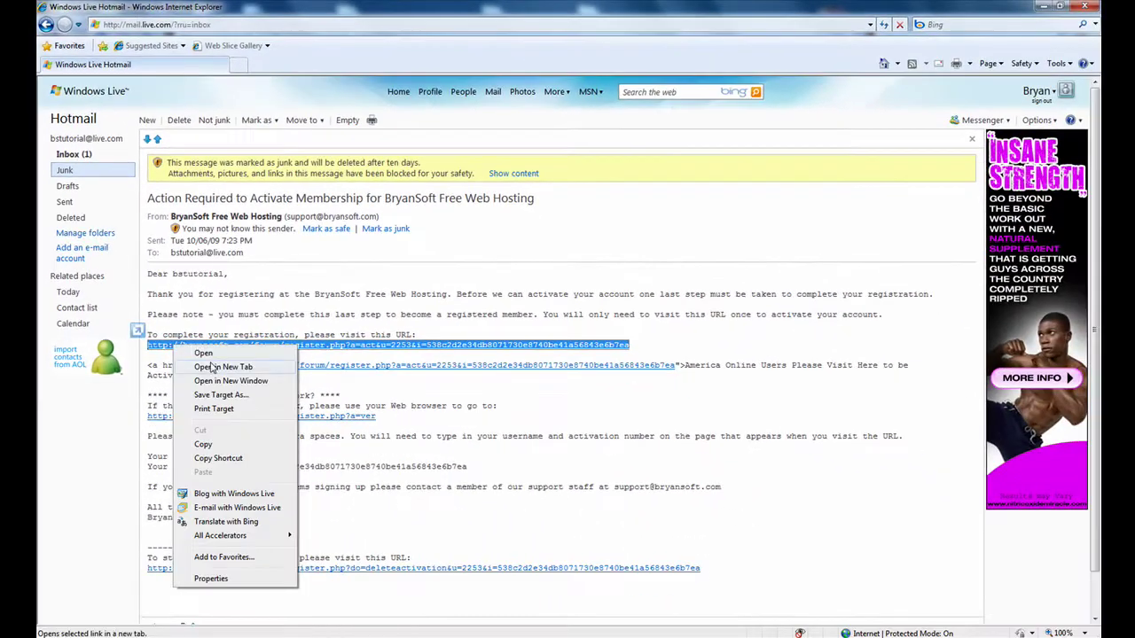
click(216, 447)
- Paste the activation URL into Firefox's address bar and load it
key(alt+Tab)
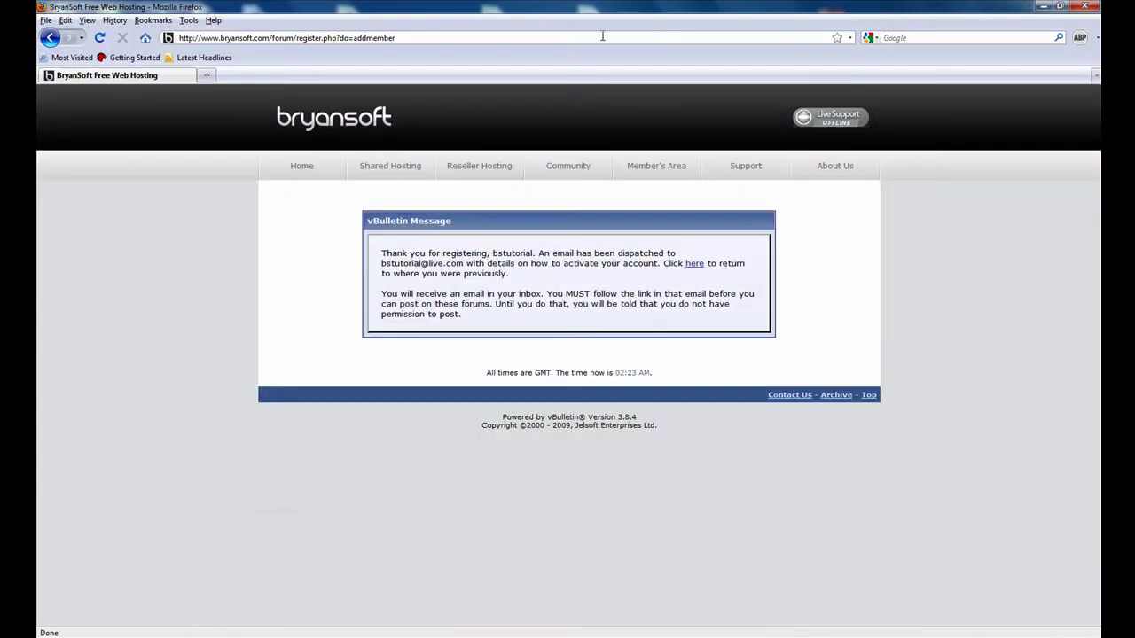
click(600, 35)
right_click(600, 35)
click(625, 93)
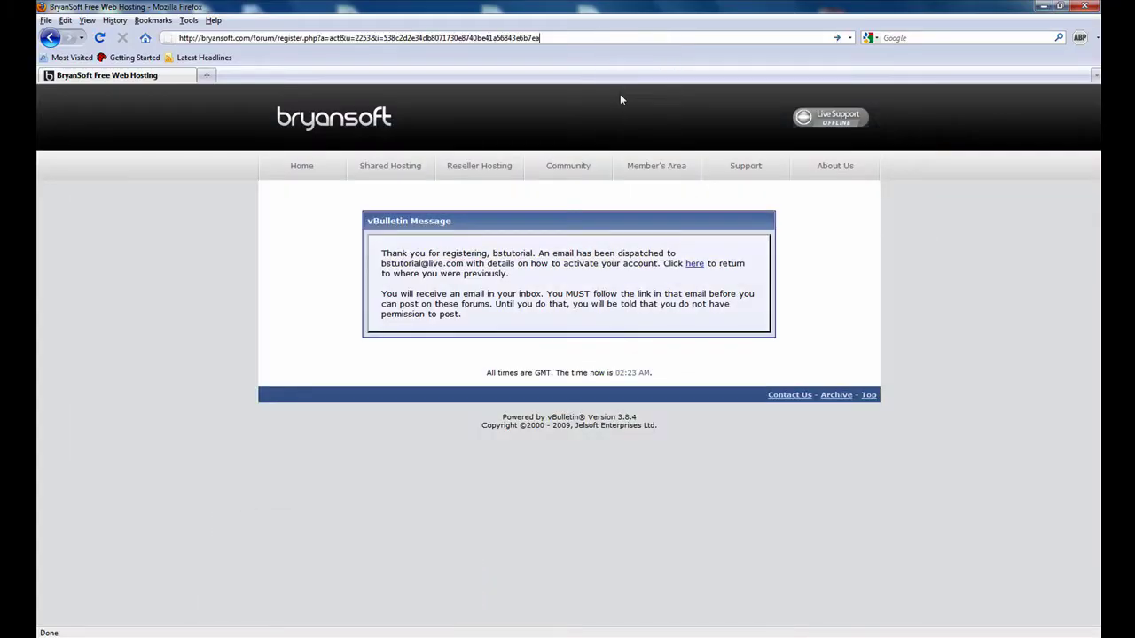
click(836, 39)
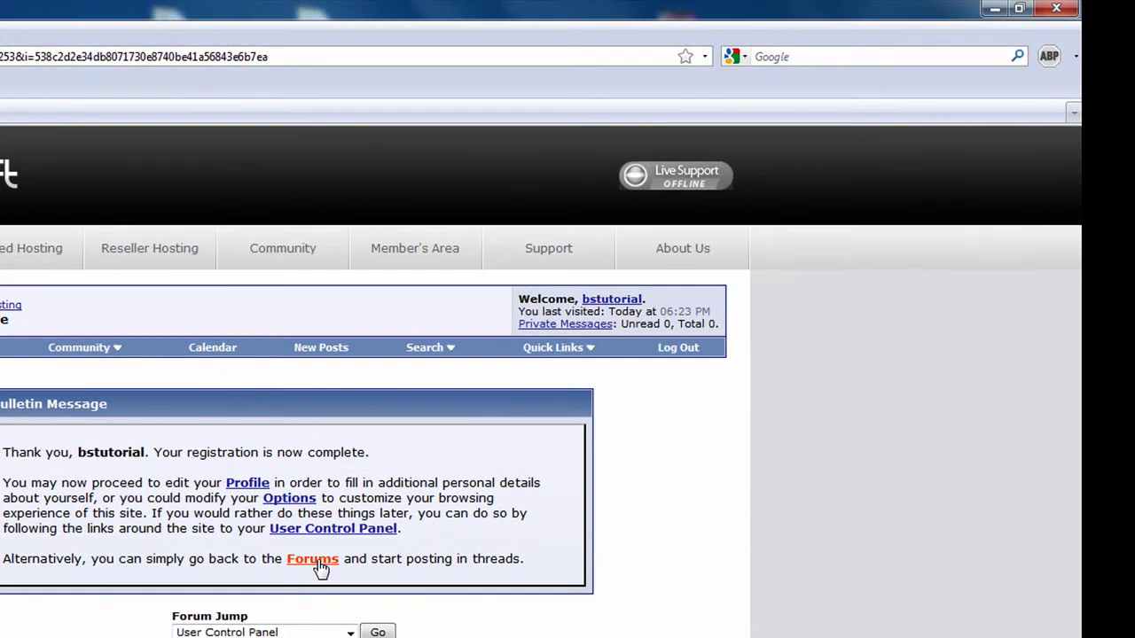
- Go to the forum index and browse its full category list
click(317, 561)
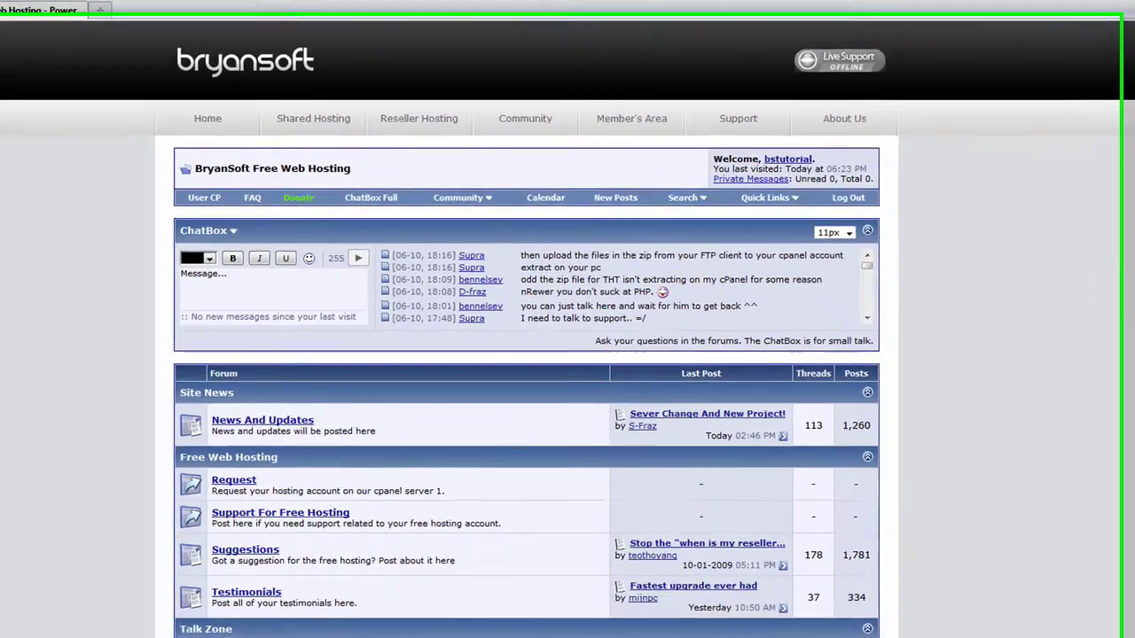
scroll(568, 319, down, 15)
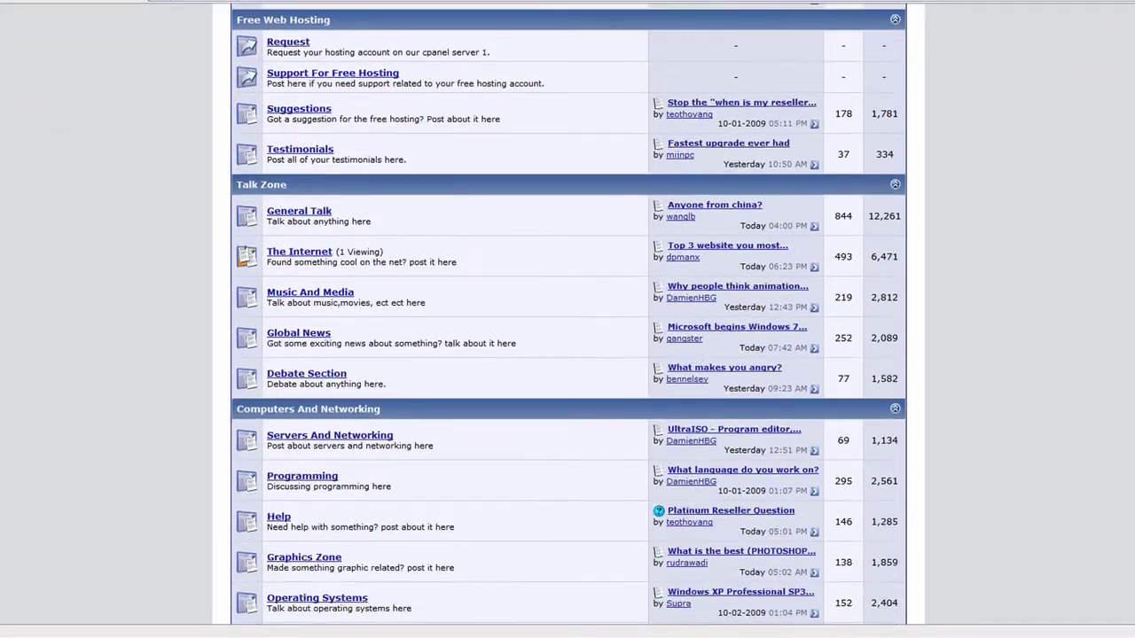
scroll(404, 476, up, 15)
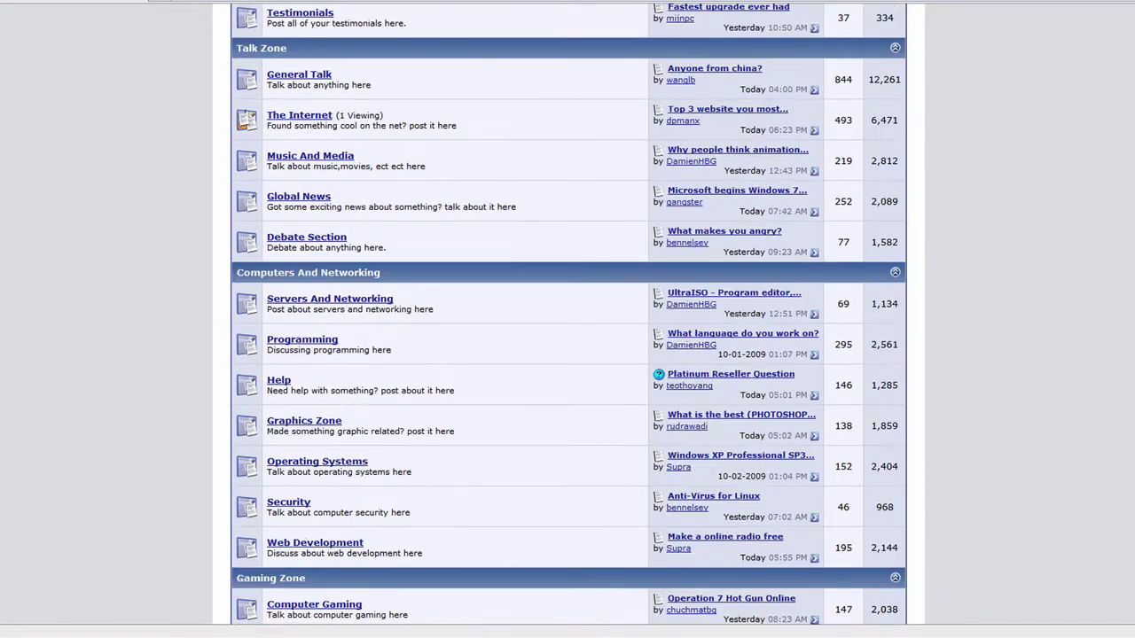
scroll(404, 476, down, 1)
scroll(403, 476, down, 4)
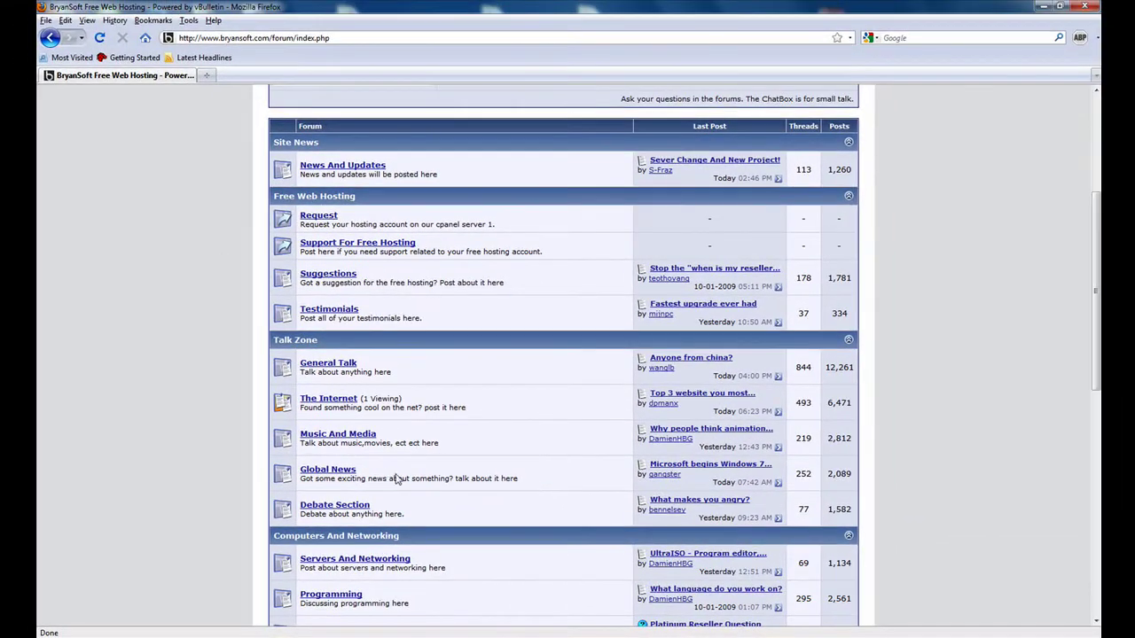
scroll(499, 487, down, 2)
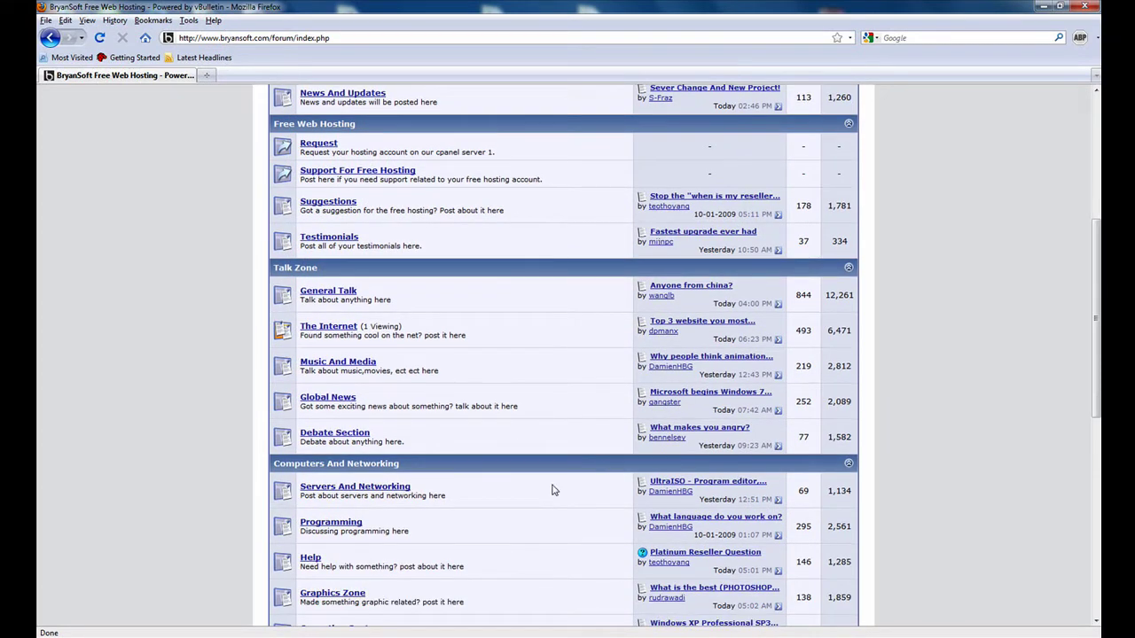
scroll(526, 489, down, 3)
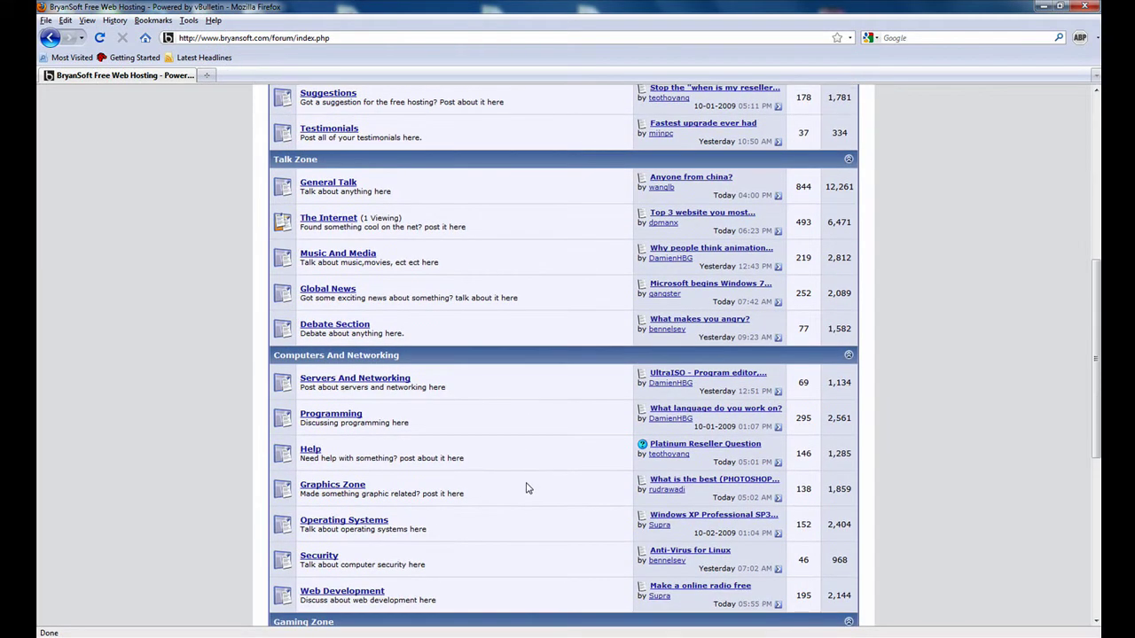
scroll(526, 488, down, 1)
scroll(519, 487, down, 1)
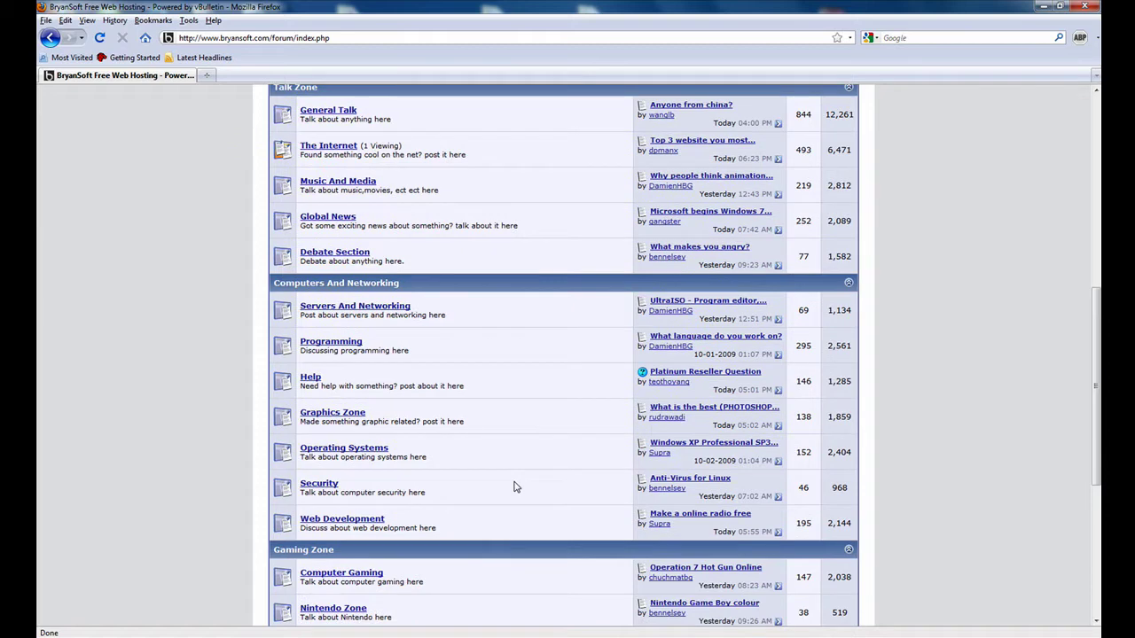
scroll(514, 487, down, 1)
scroll(514, 487, down, 1)
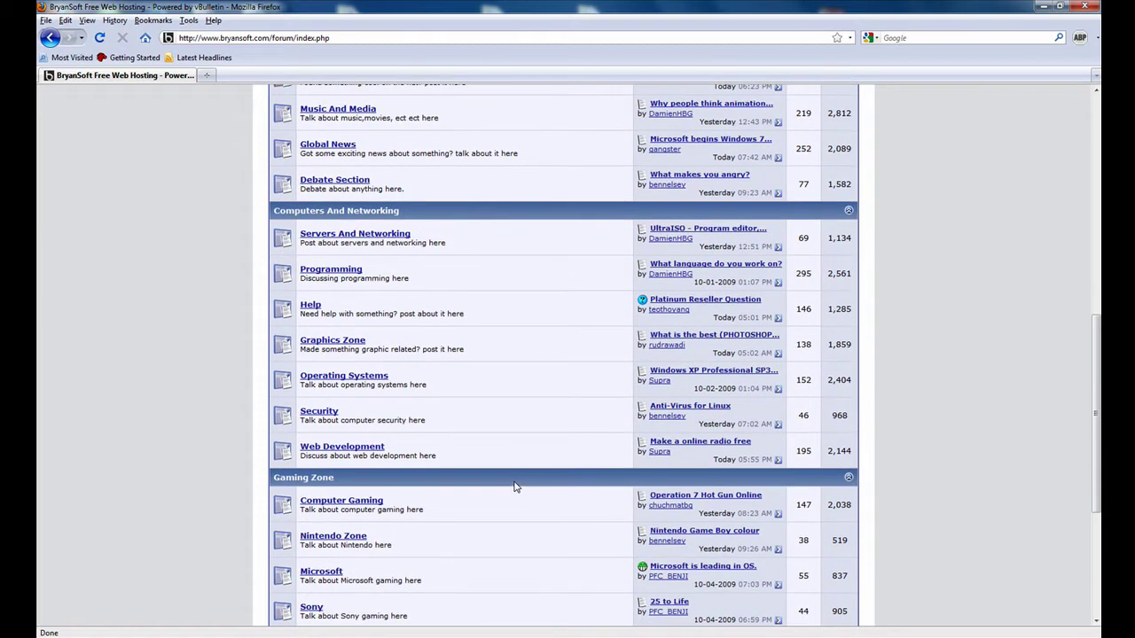
scroll(514, 487, down, 1)
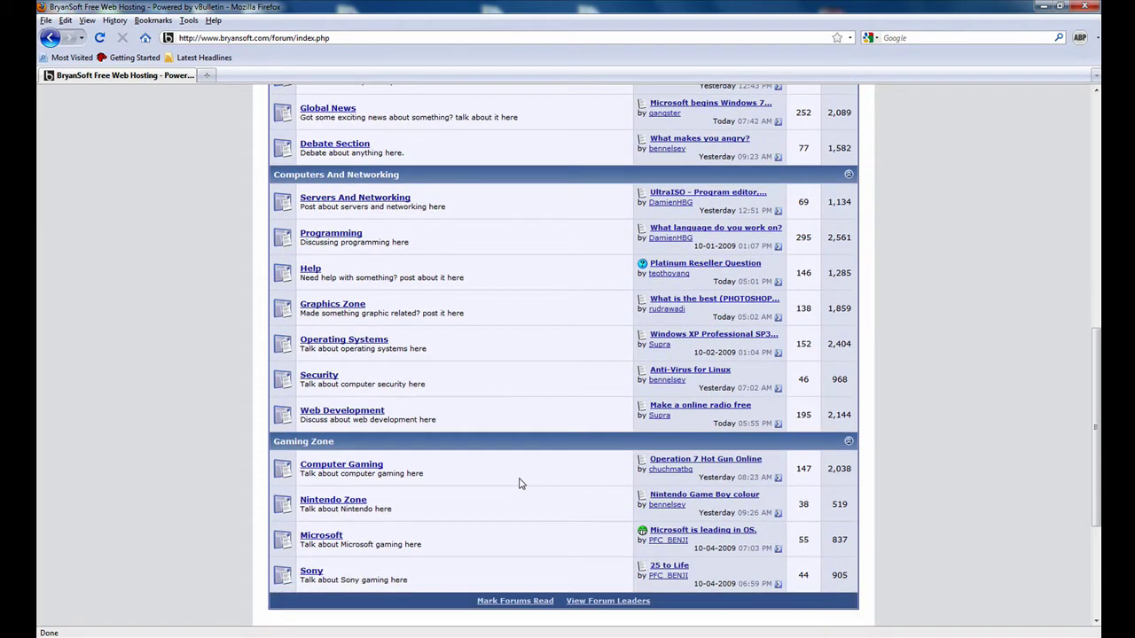
scroll(520, 484, down, 1)
scroll(516, 483, down, 1)
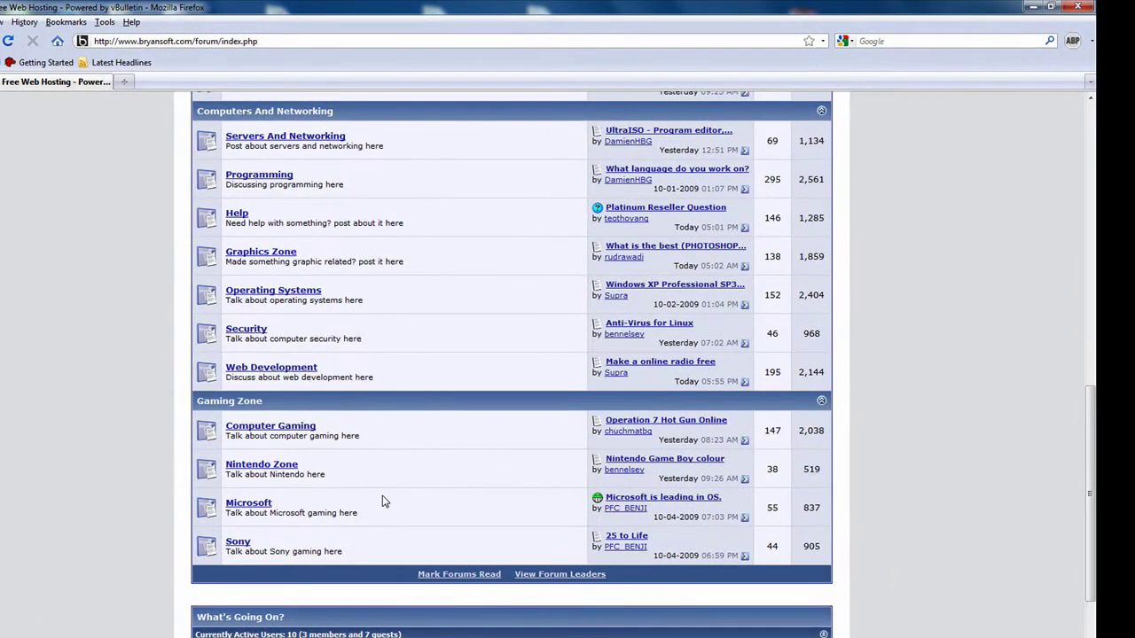
- Open the 'Microsoft is leading in OS.' thread and scroll through it
click(643, 498)
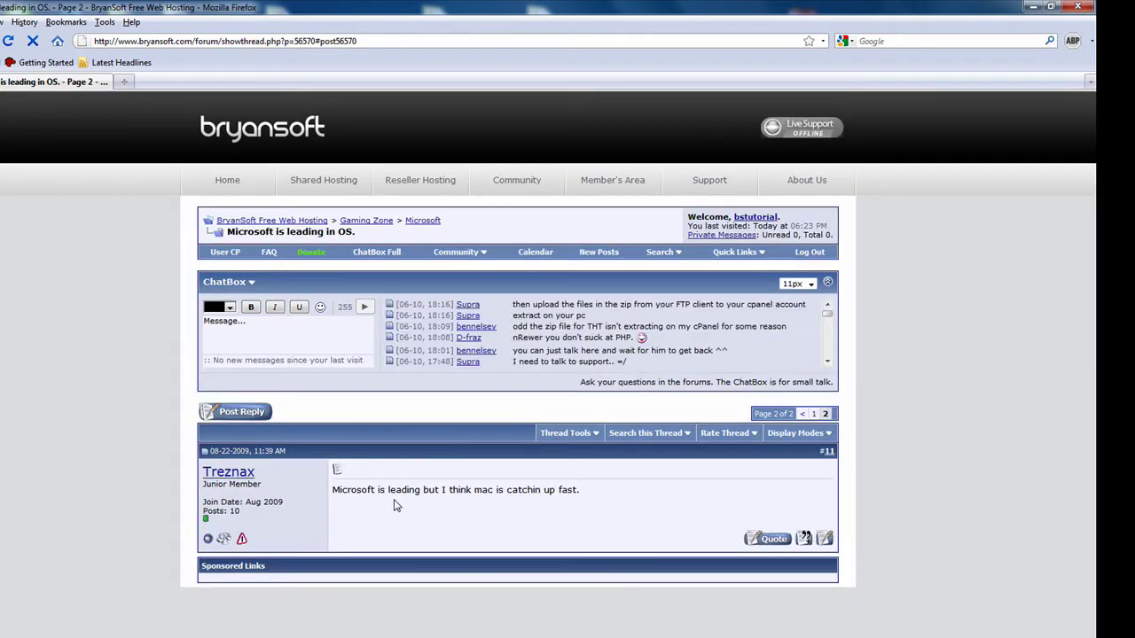
scroll(393, 501, up, 5)
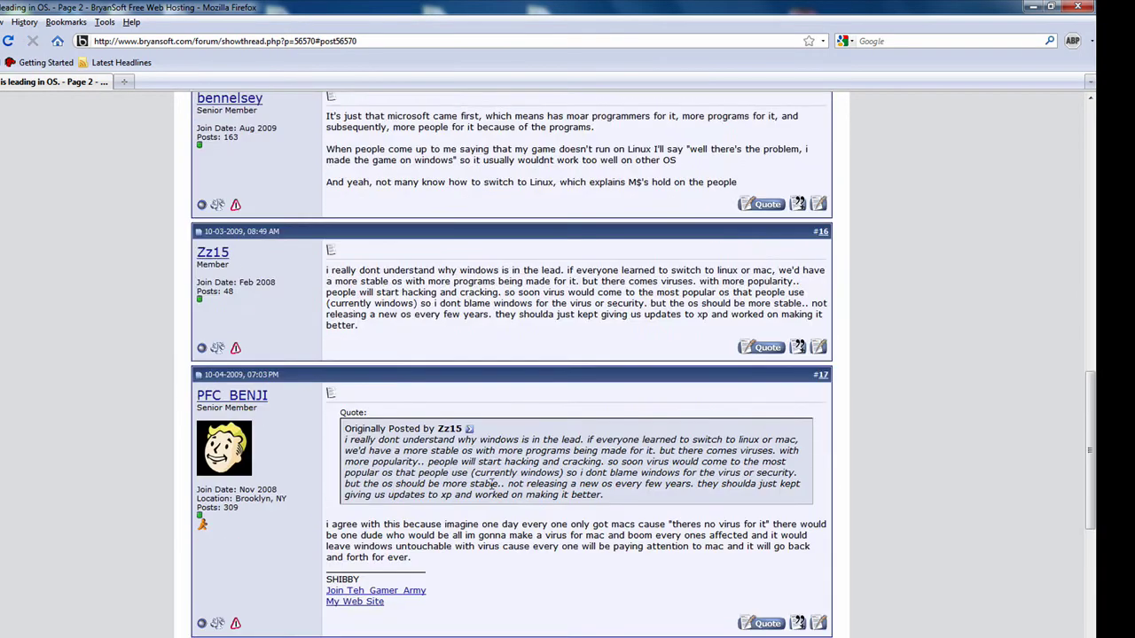
scroll(492, 485, up, 10)
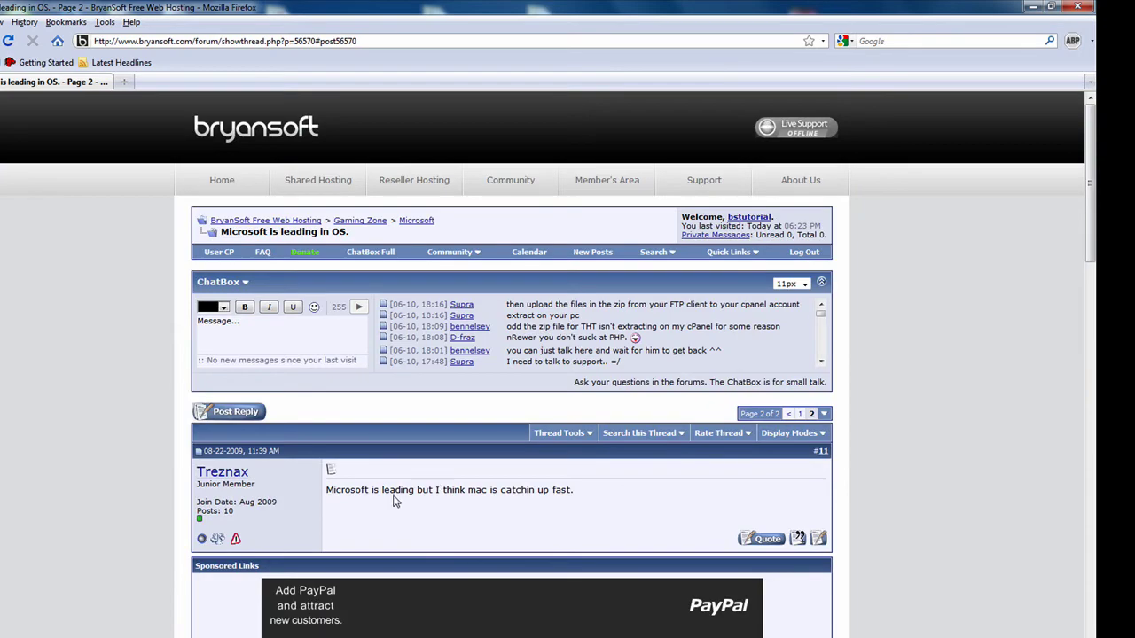
scroll(395, 501, down, 1)
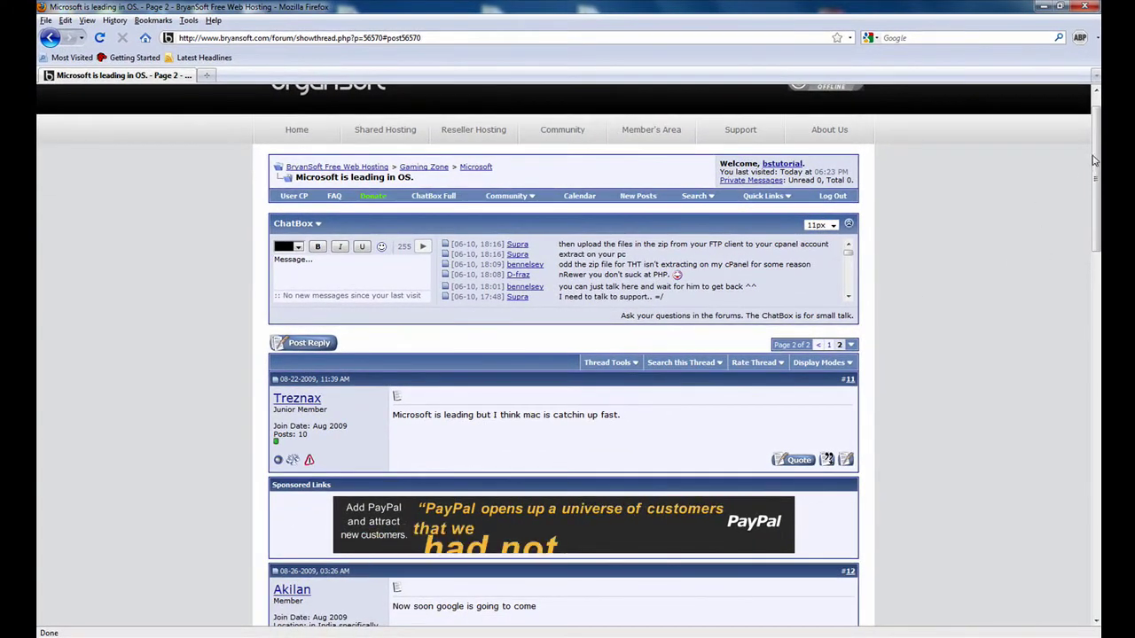
drag(1095, 160, 1097, 541)
- Post the quick reply 'Even though Microsoft is the leading os I still prefer Linux.'
click(545, 321)
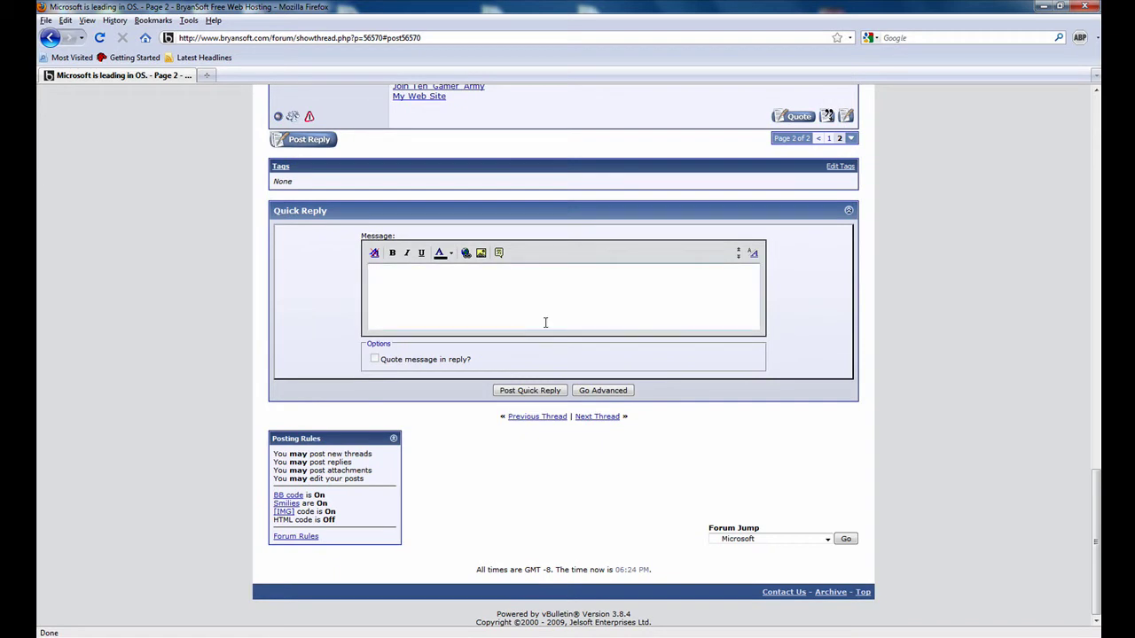
scroll(546, 322, up, 2)
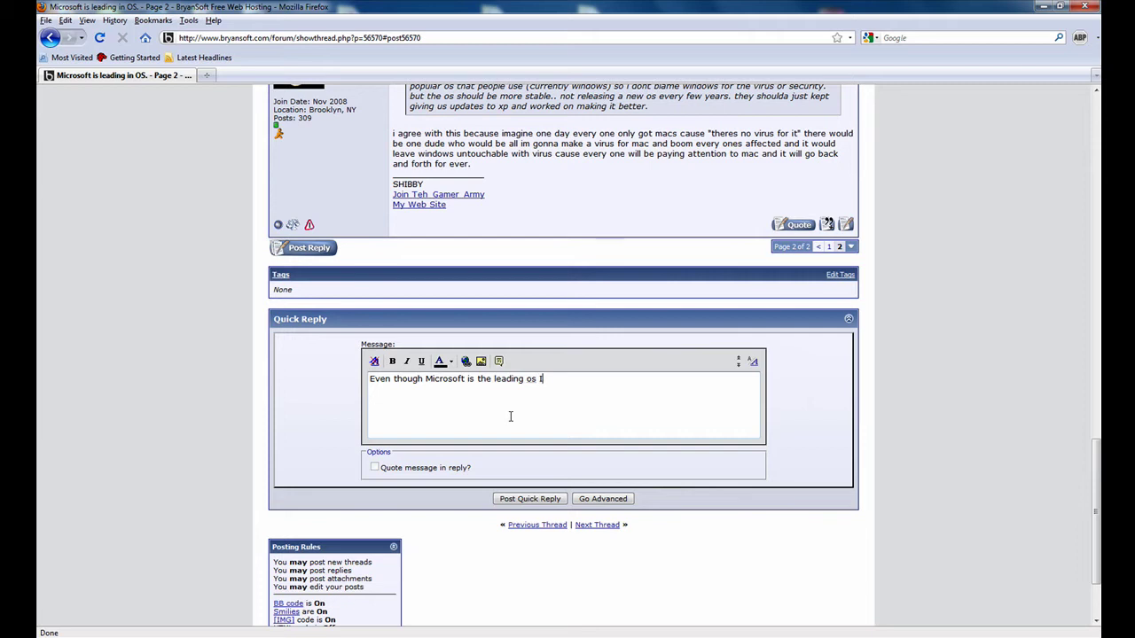
text(ll prefer Linux.)
click(517, 499)
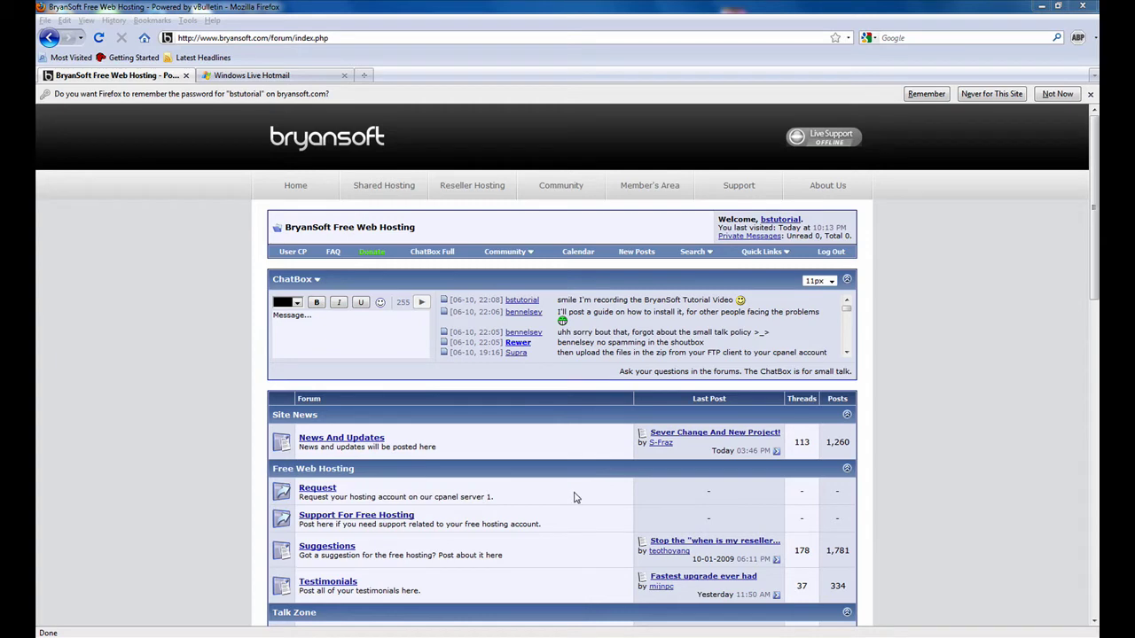
- From the Request forum, order the Bronze subdomain package and accept the Terms of Service
scroll(574, 497, down, 3)
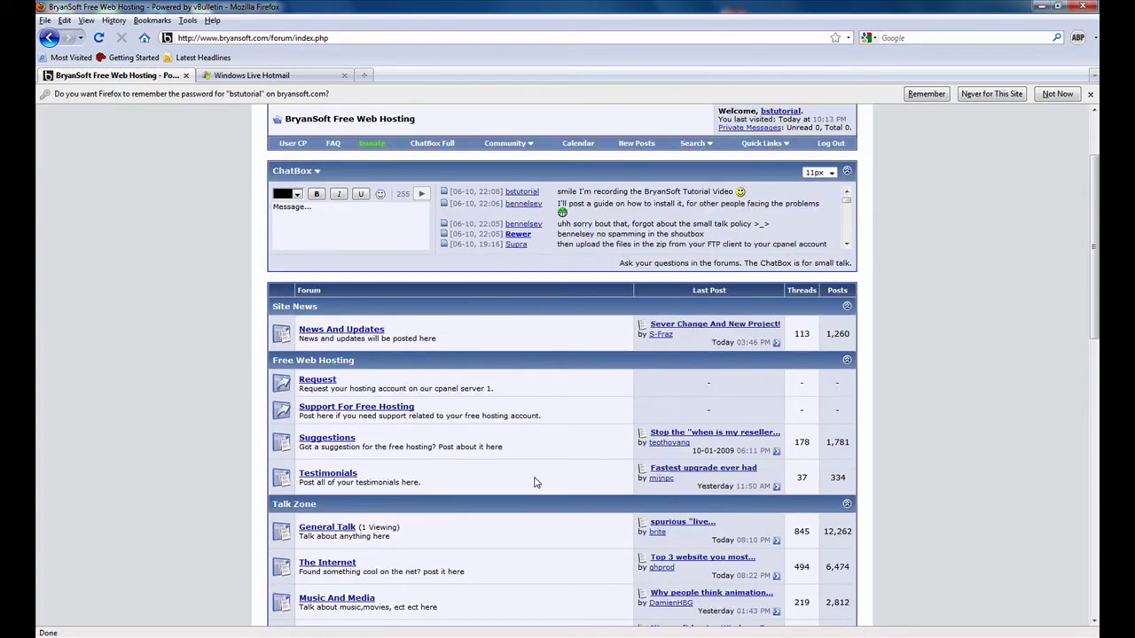
click(321, 386)
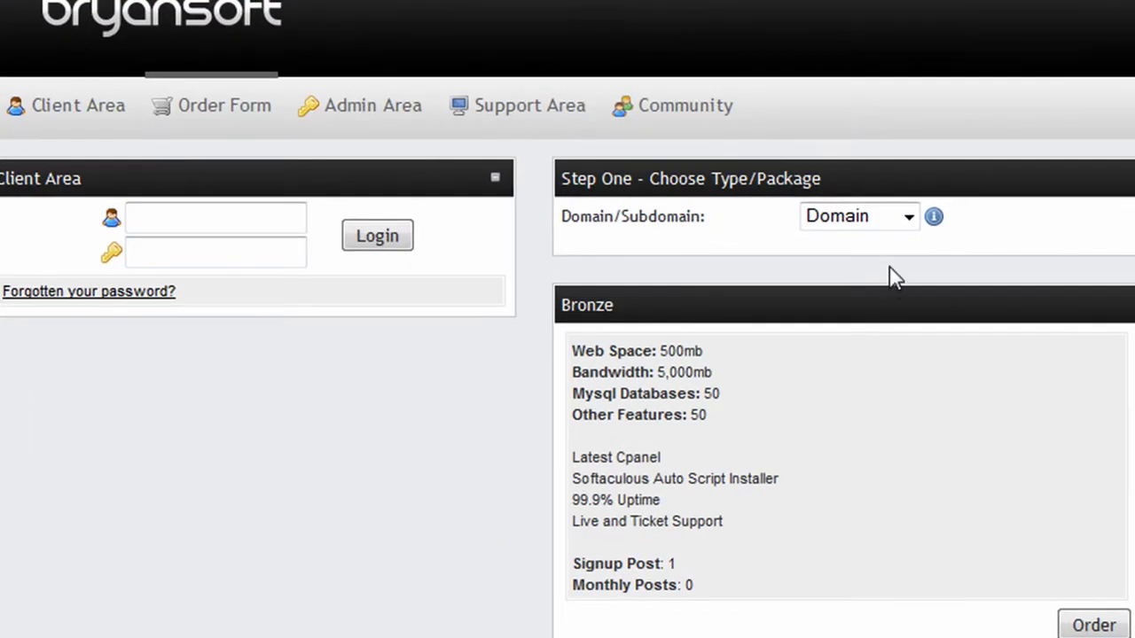
click(891, 227)
click(878, 271)
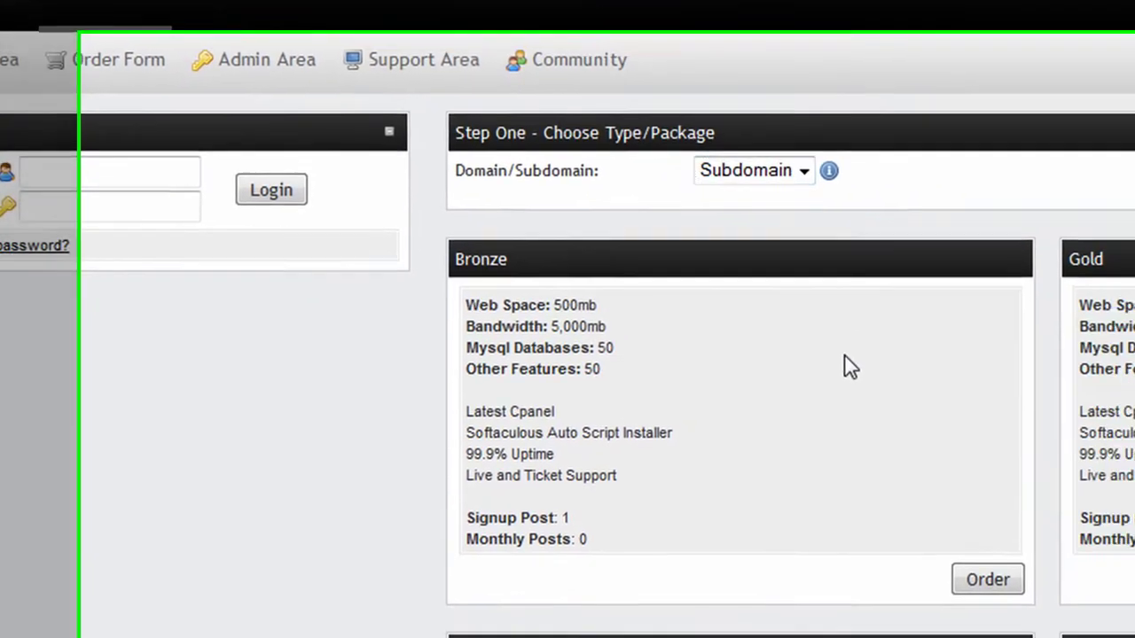
click(980, 581)
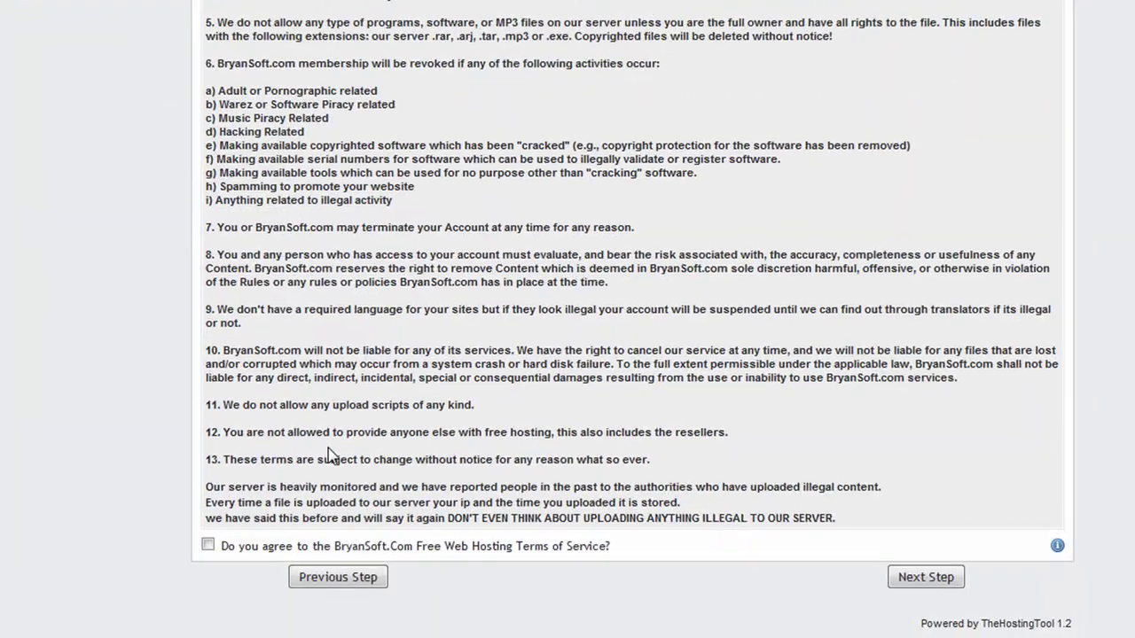
click(208, 544)
click(931, 576)
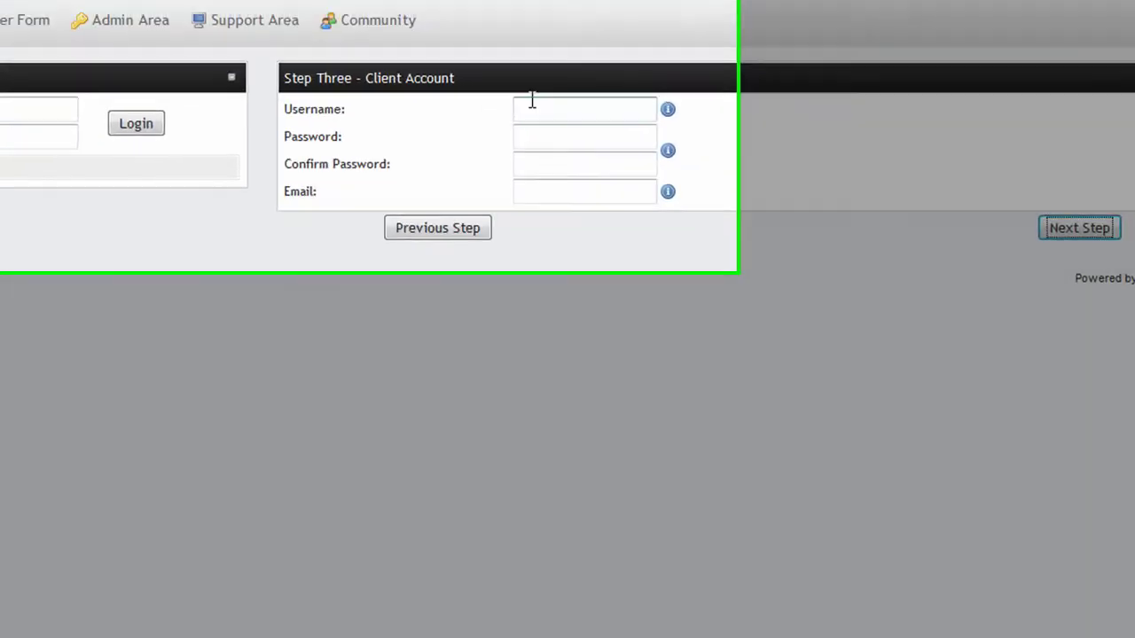
- Enter the client username and the password, then confirm the password
click(437, 16)
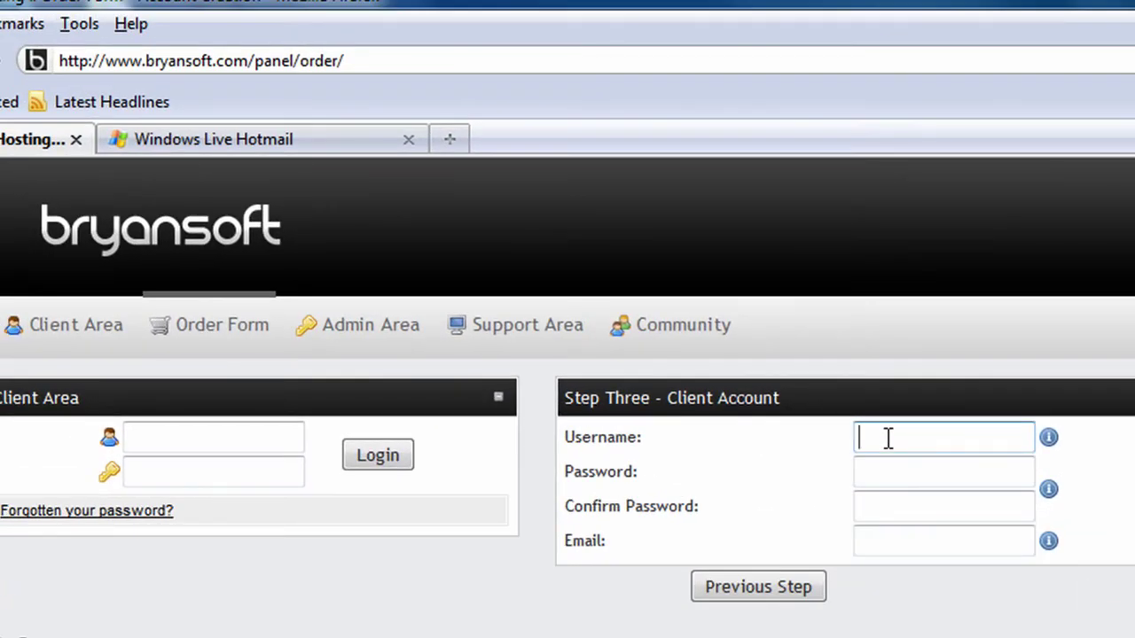
text(bstutor)
key(Tab)
text(****)
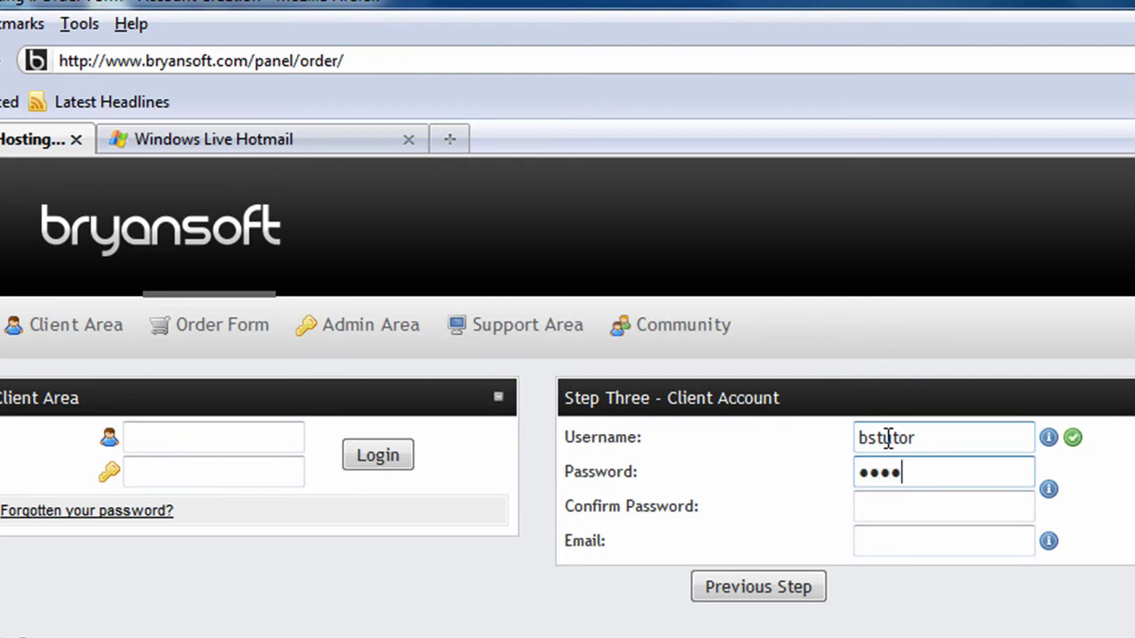
text(******)
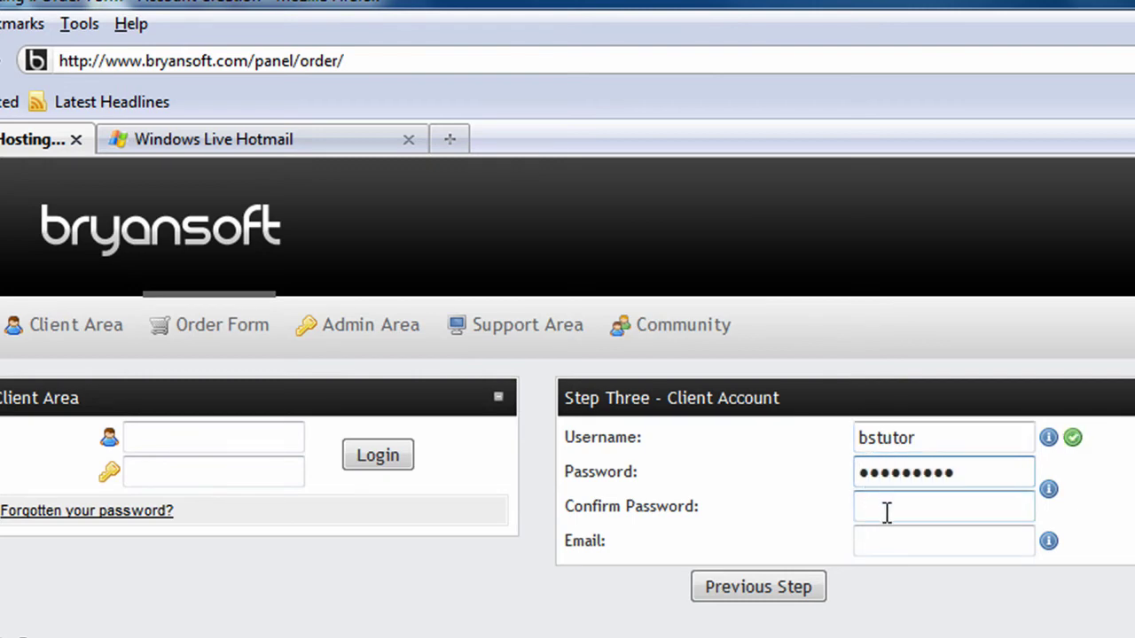
click(887, 513)
text(*******)
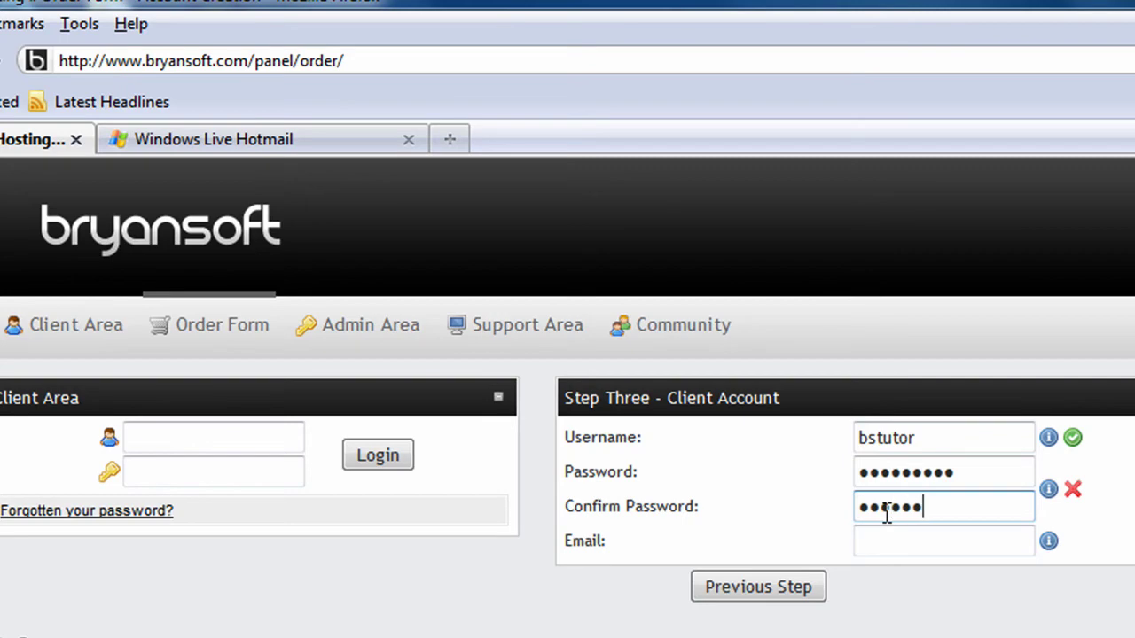
text(***)
- Fill the e-mail field from the autocomplete suggestion and continue to the hosting step
click(948, 547)
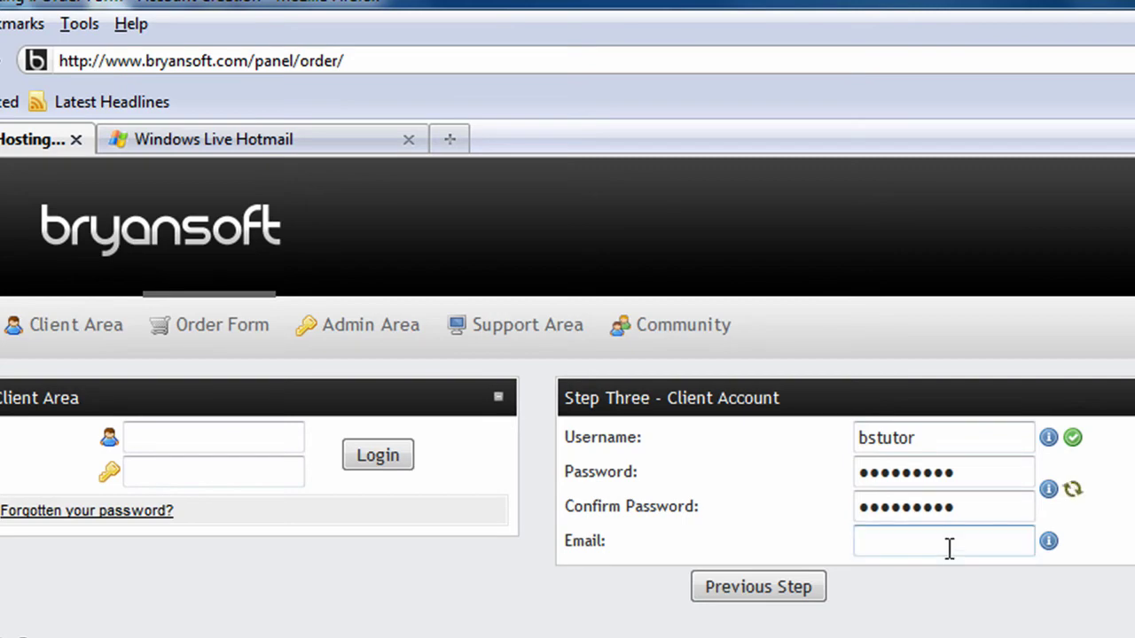
text(bs)
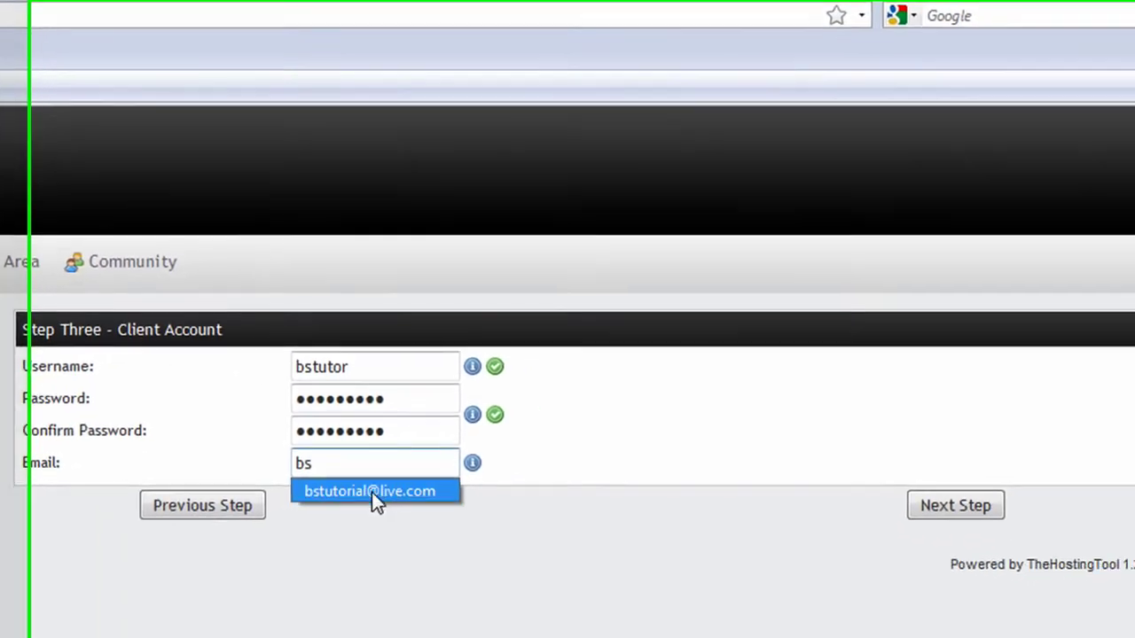
click(945, 574)
click(539, 486)
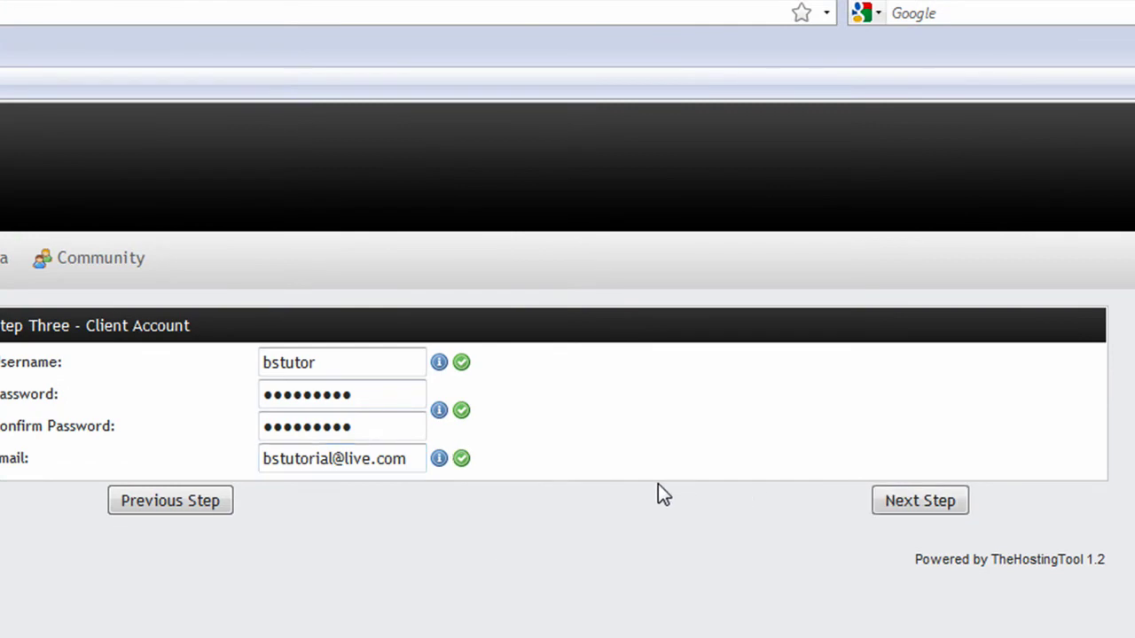
click(916, 504)
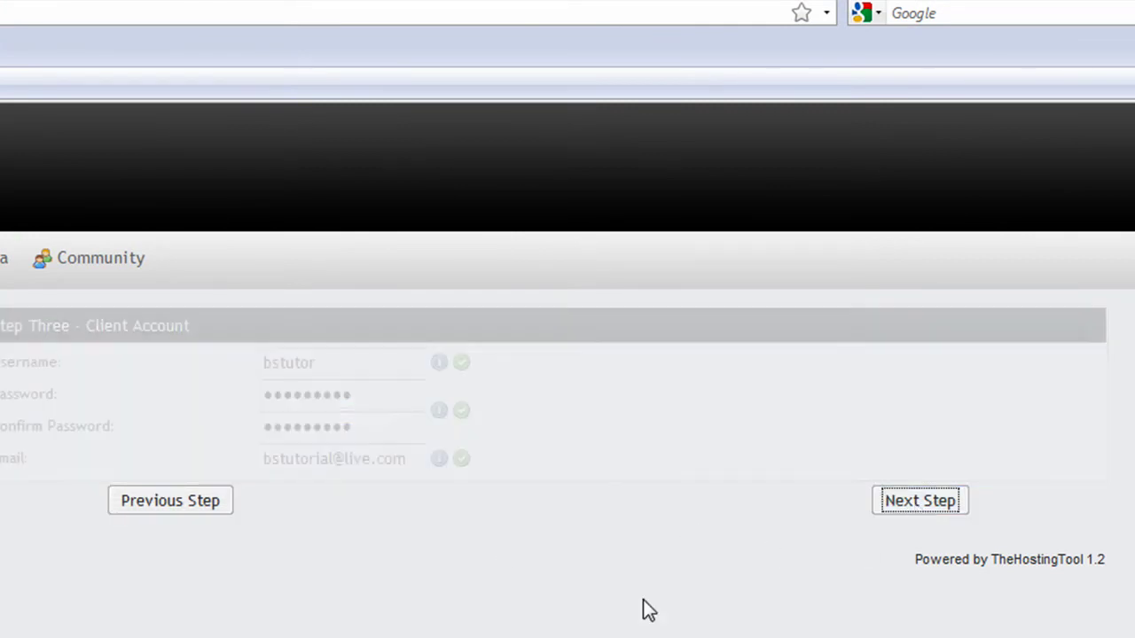
- Order the hosting account with subdomain 'bstutor', entering a forum username and password, and create it
click(258, 358)
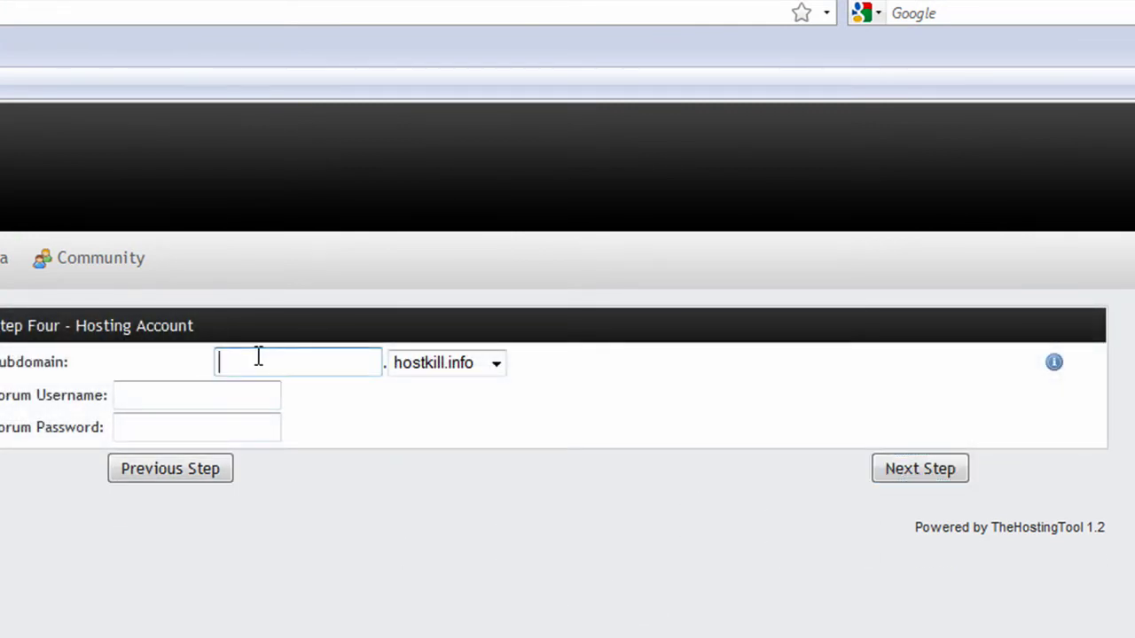
text(bstutor)
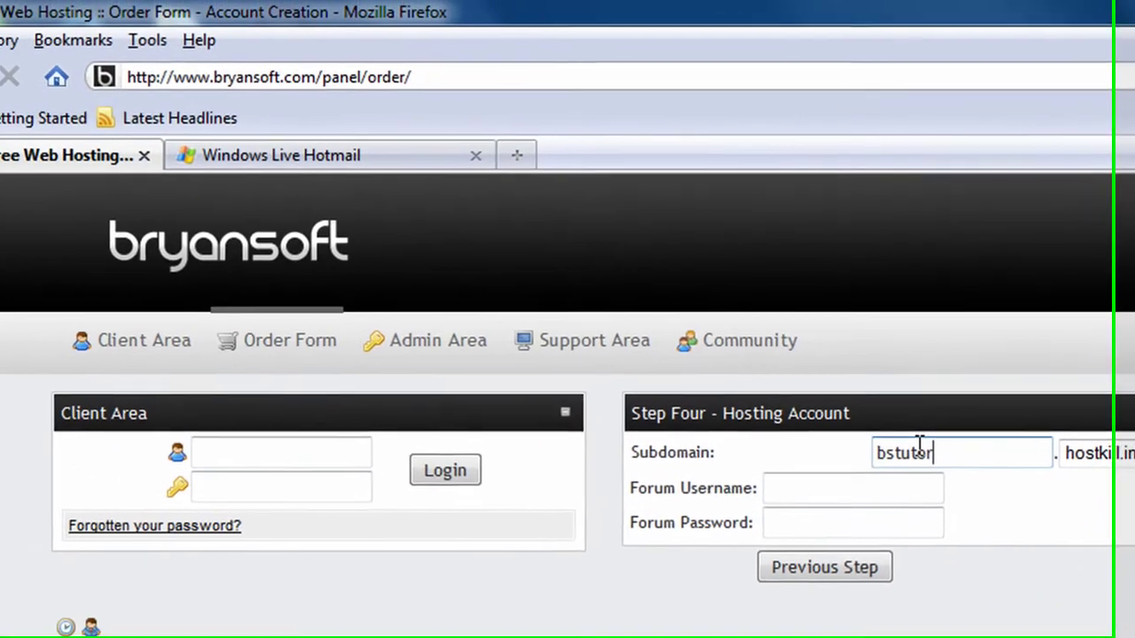
key(Tab)
key(Tab)
text(bs)
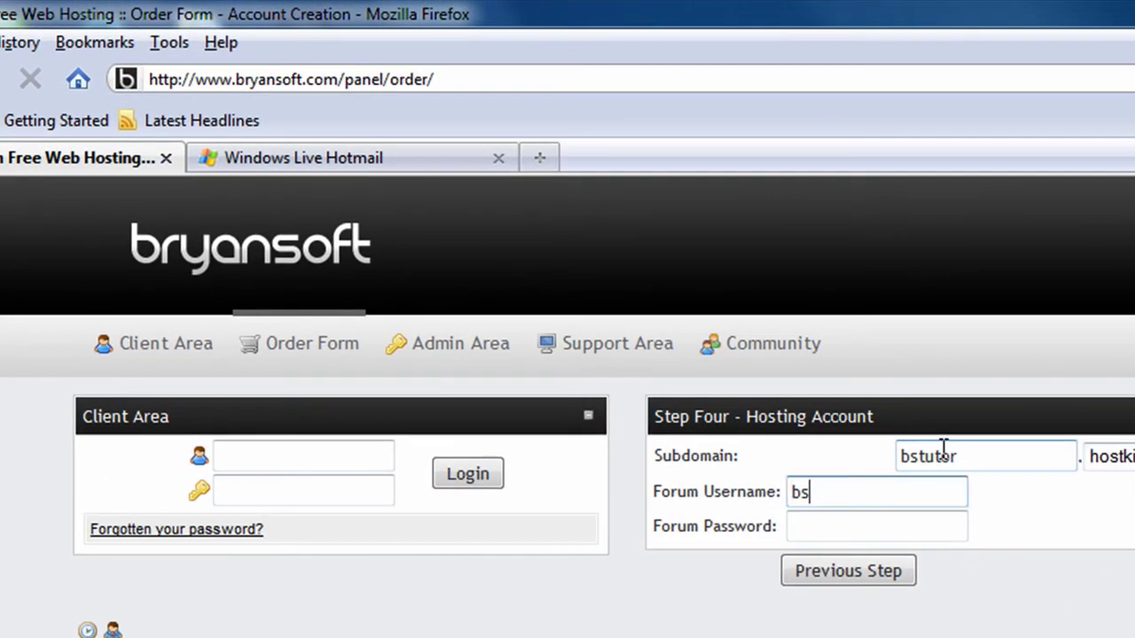
text(tutorial)
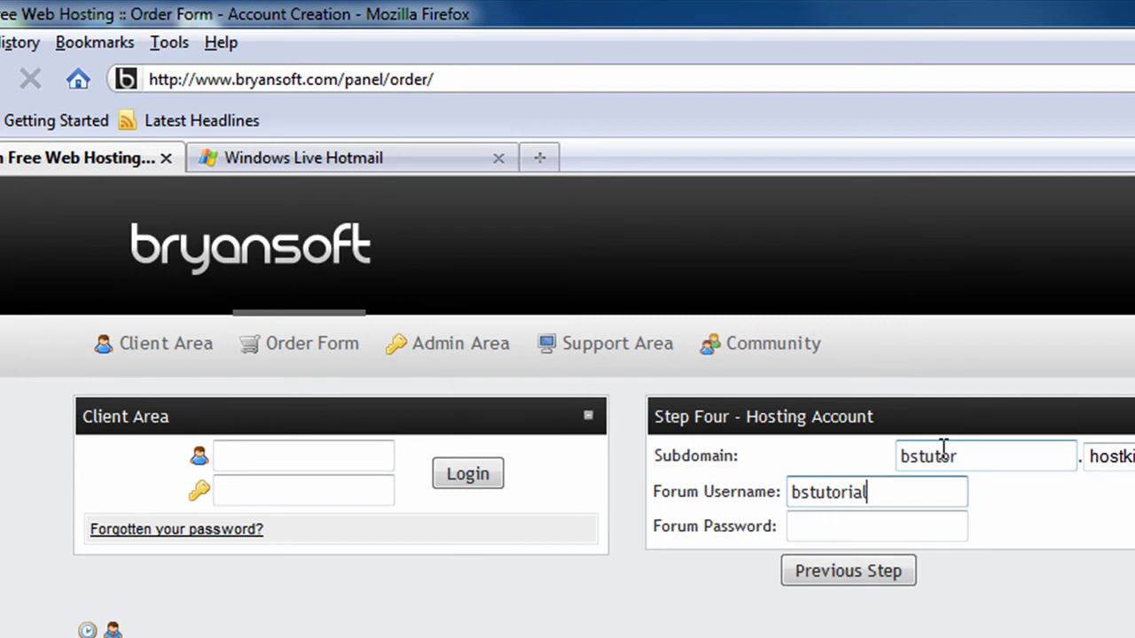
key(Tab)
text(******)
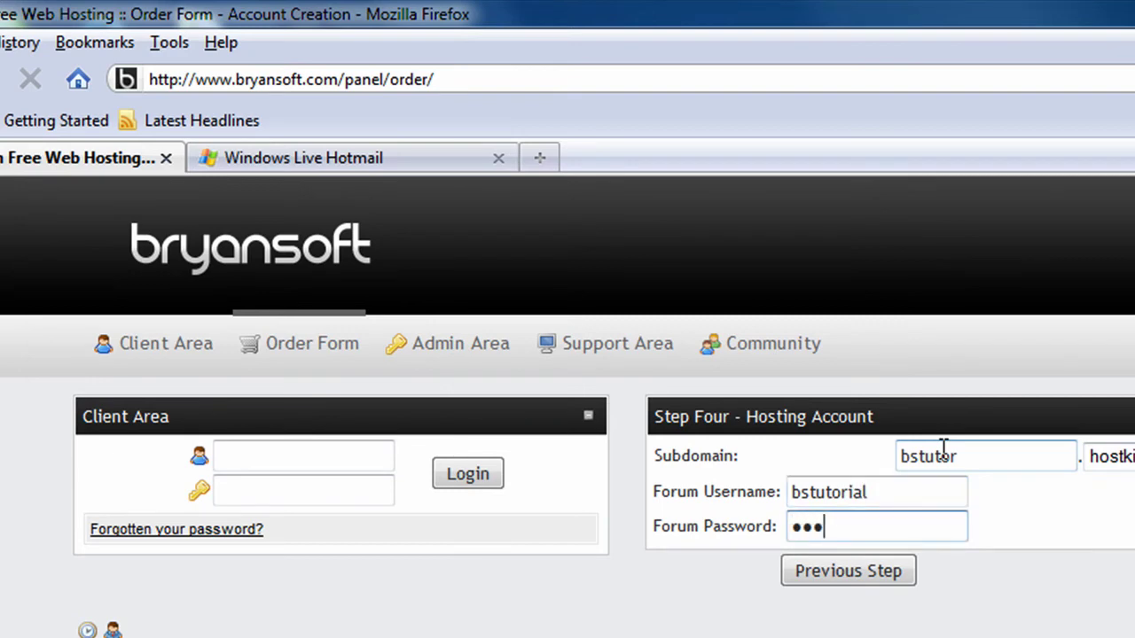
text(***)
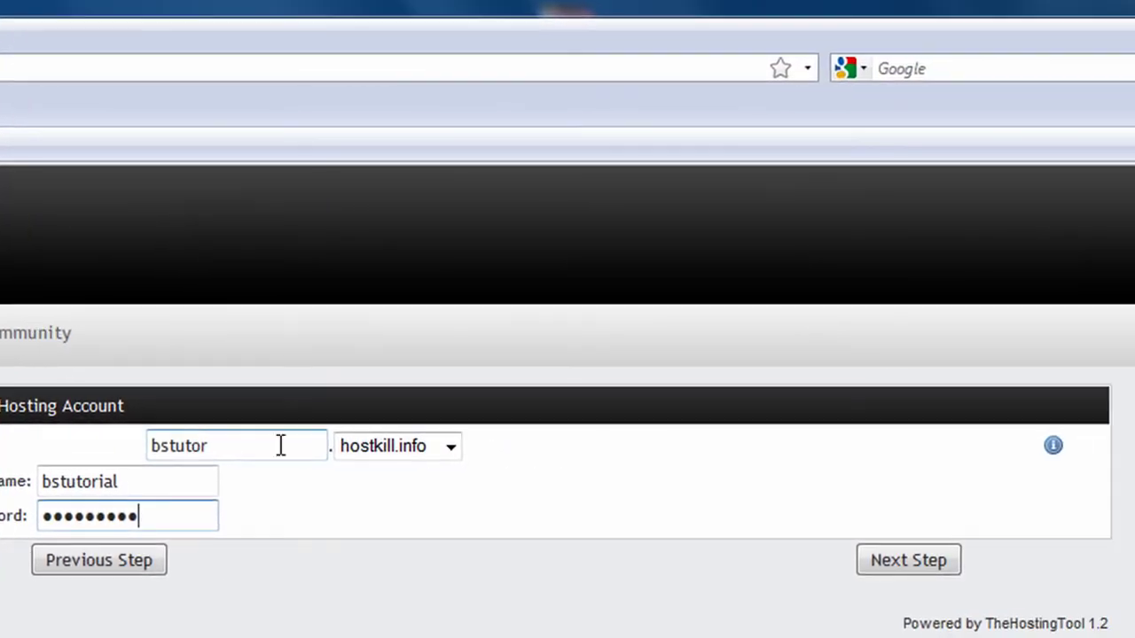
click(913, 562)
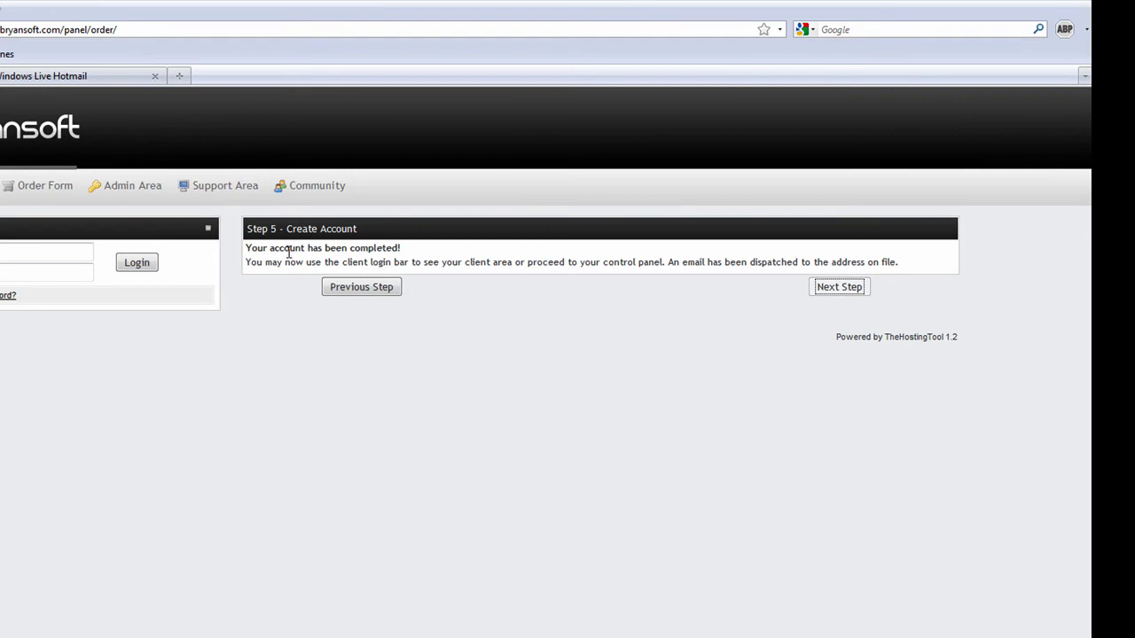
- Return to Windows Live Hotmail and refresh the inbox to look for the hosting account email
click(10, 78)
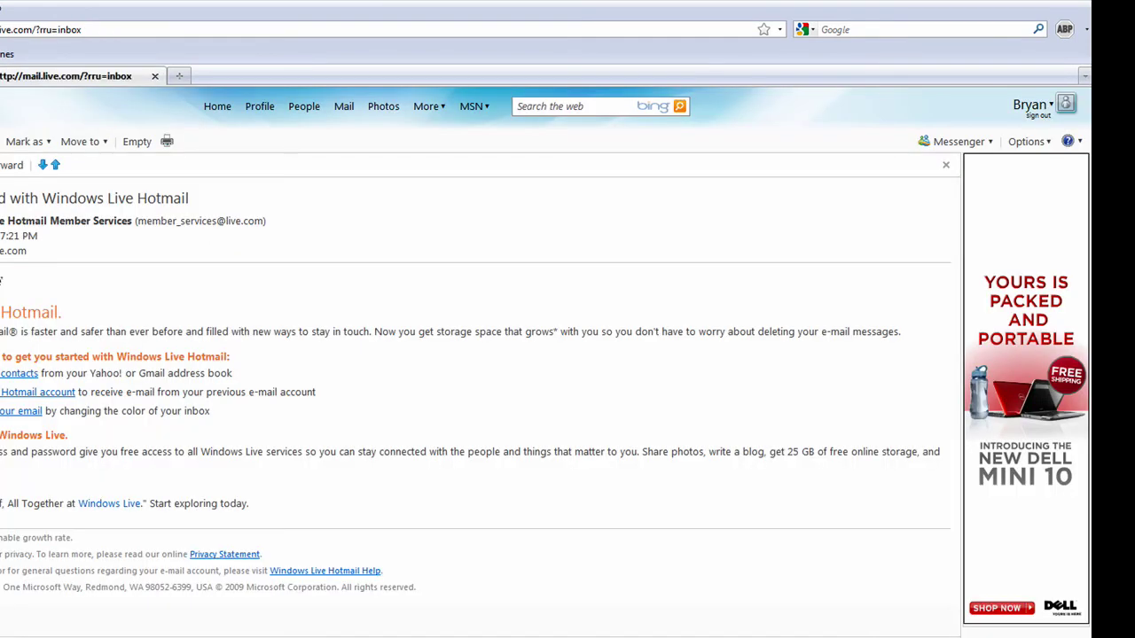
click(0, 27)
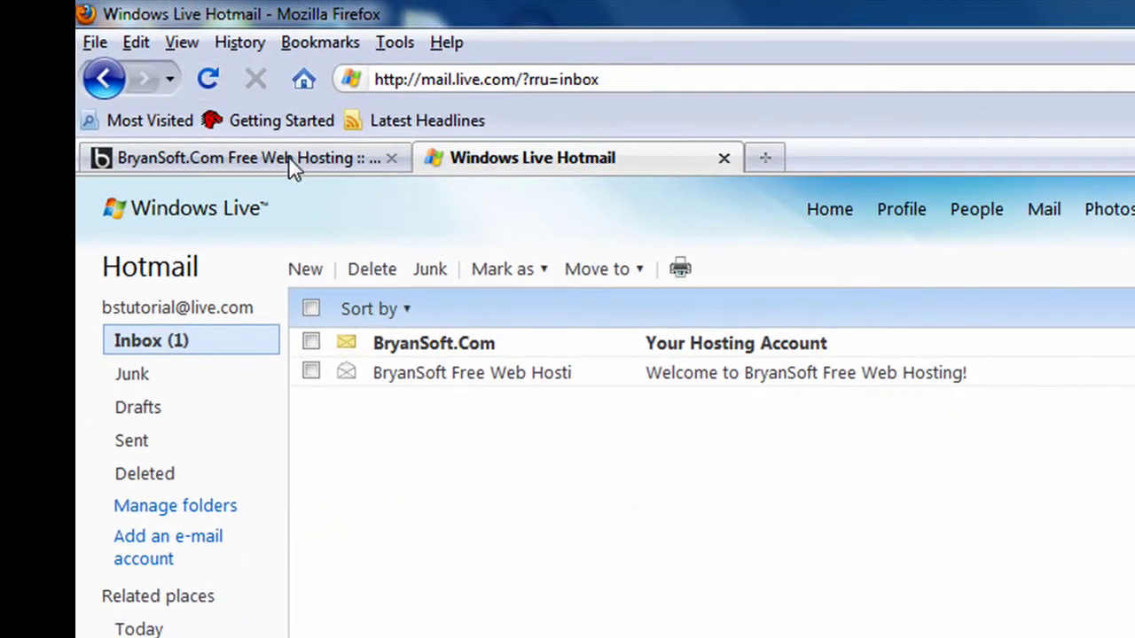